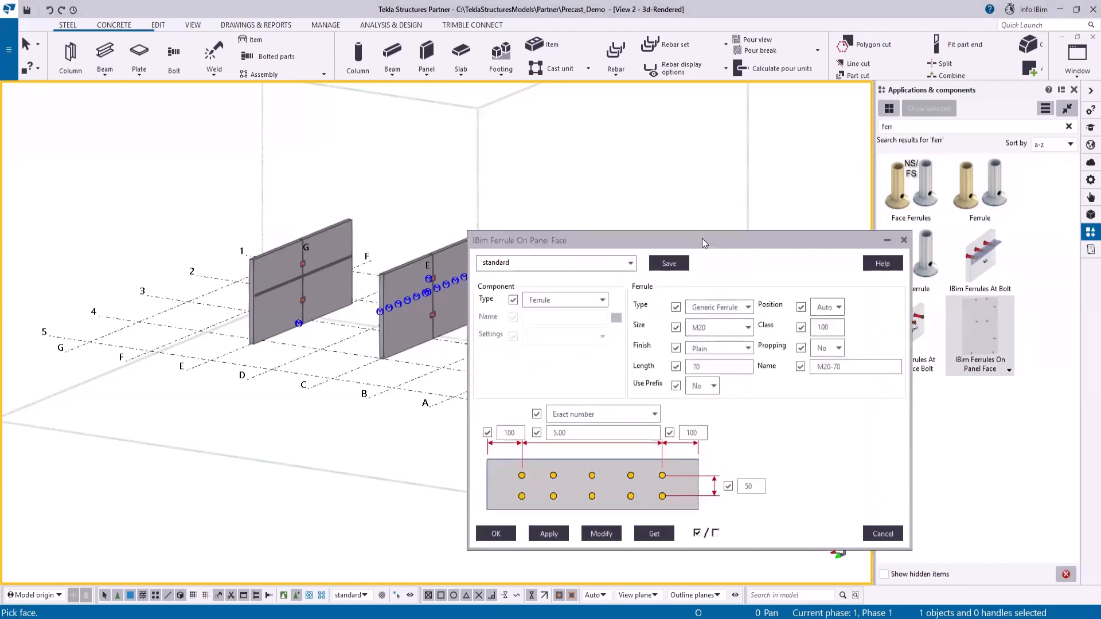
# Move the ferrule dialog clear of the model, keeping component type Ferrule and ferrule type Generic Ferrule.
pyautogui.moveTo(700, 234); pyautogui.dragTo(718, 77)
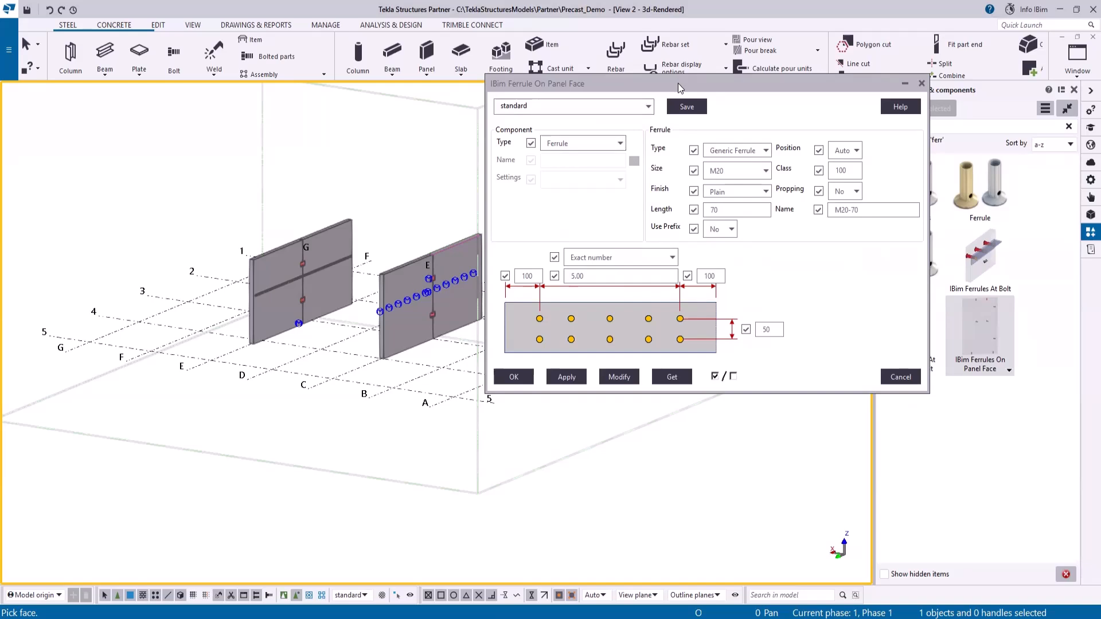
pyautogui.moveTo(677, 84); pyautogui.dragTo(509, 85)
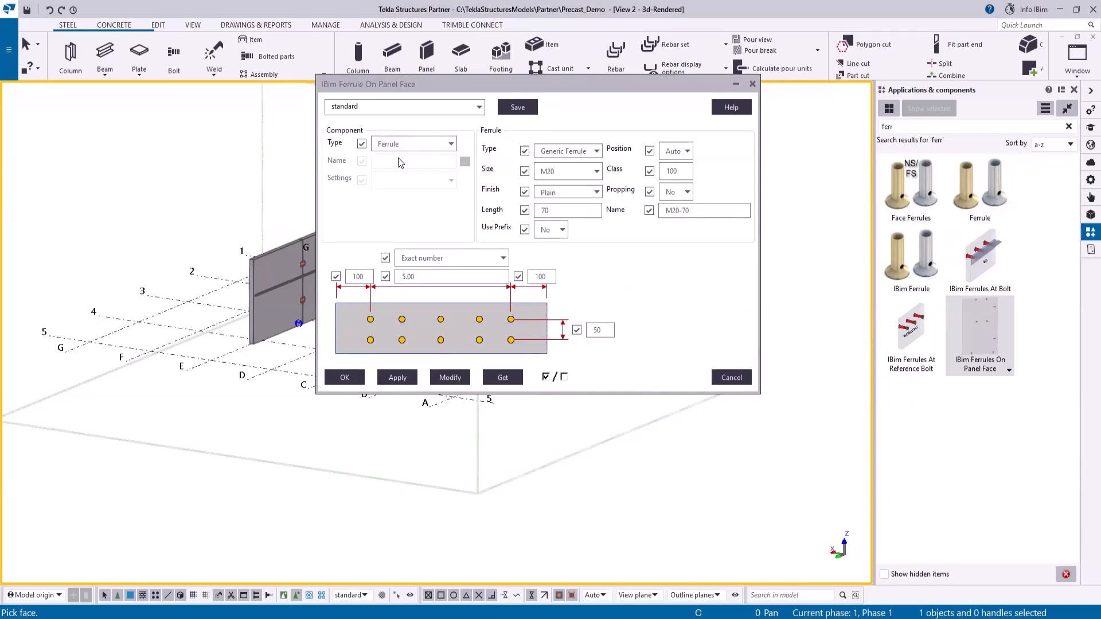
pyautogui.click(450, 144)
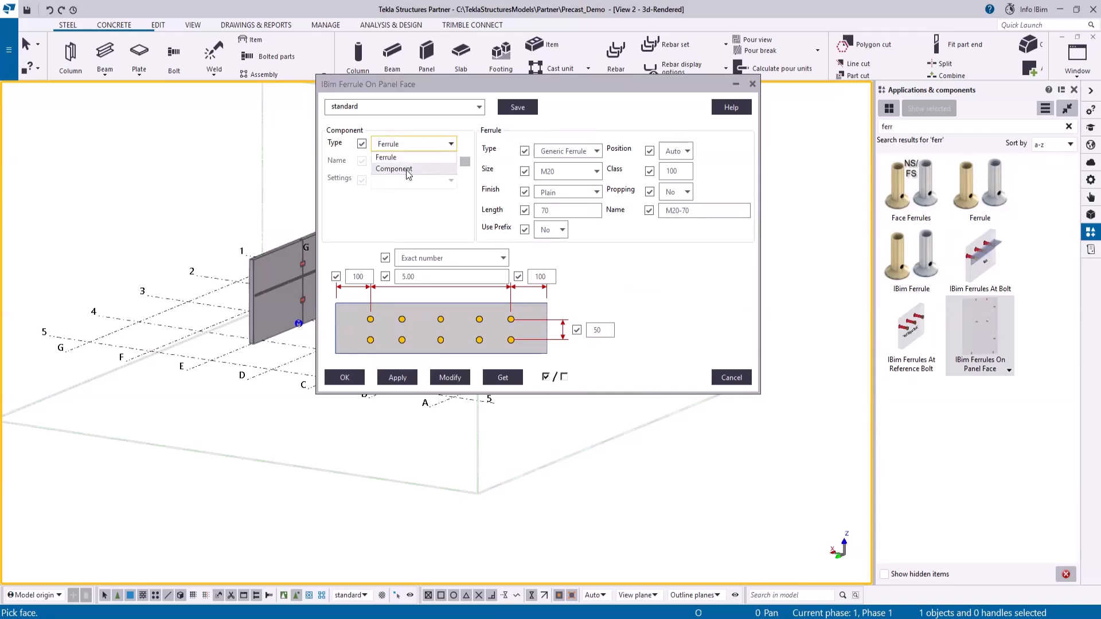
pyautogui.click(396, 157)
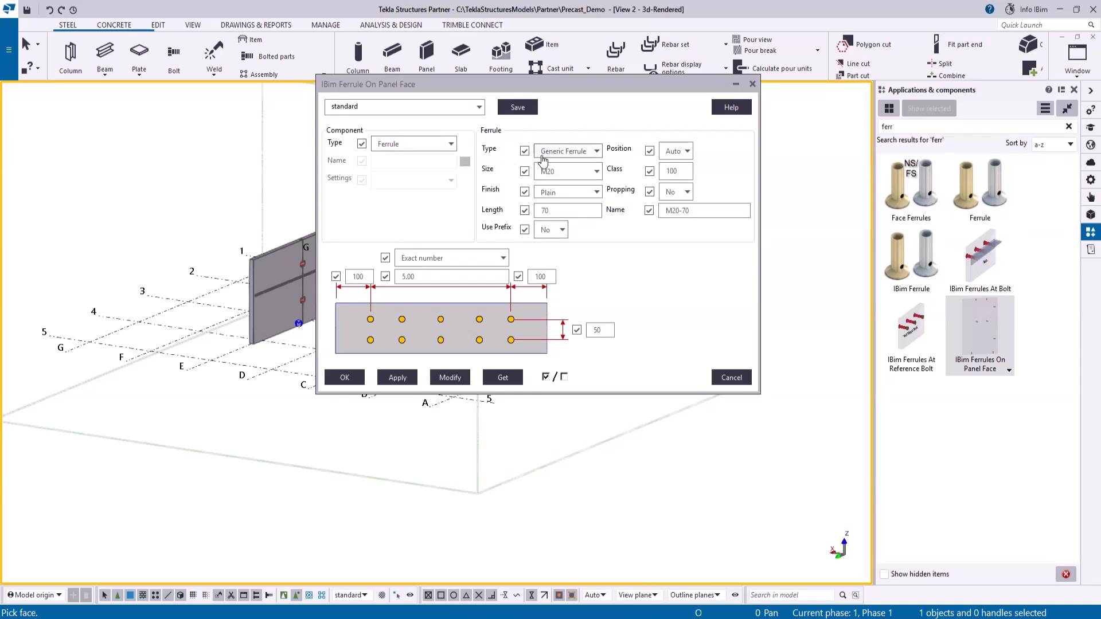
pyautogui.click(596, 152)
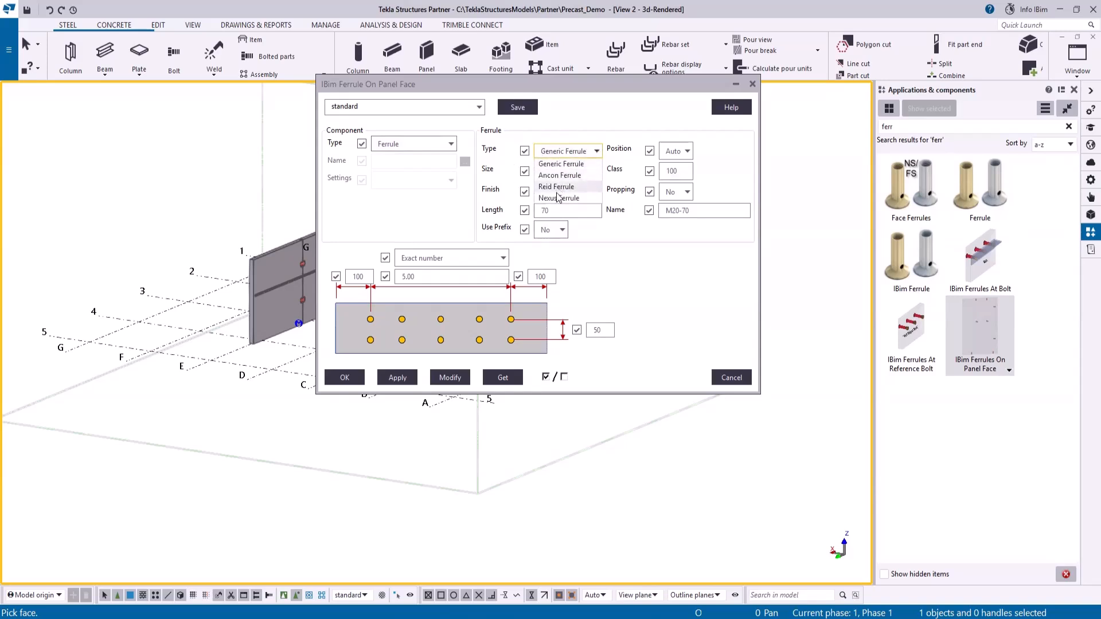
pyautogui.click(573, 156)
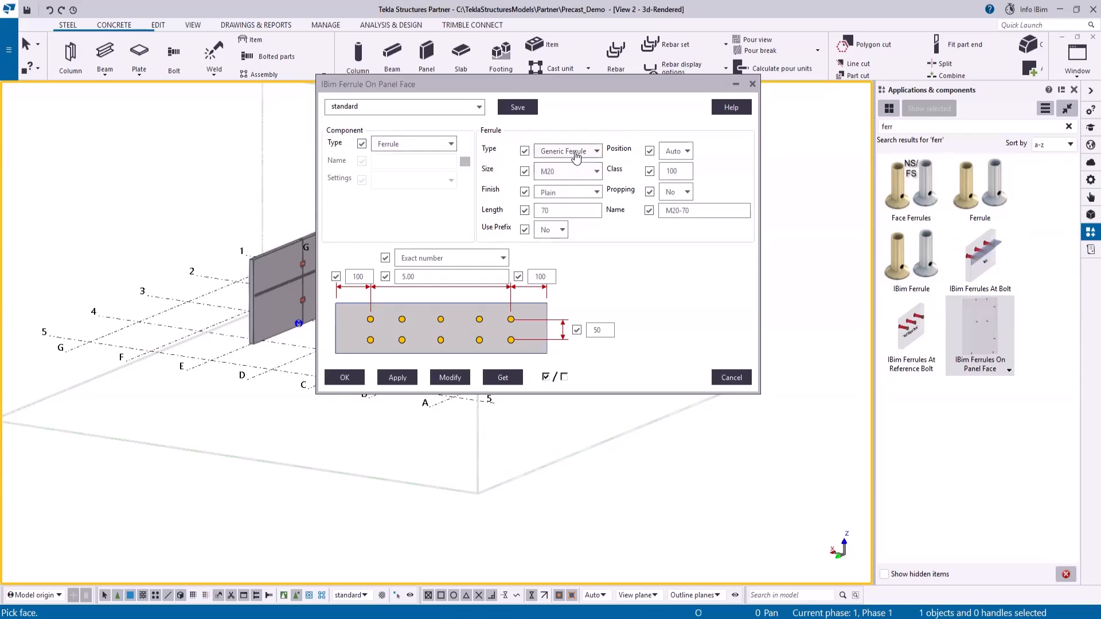
# Switch the ferrule type to Ancon Ferrule and review the sizes offered for it.
pyautogui.click(597, 172)
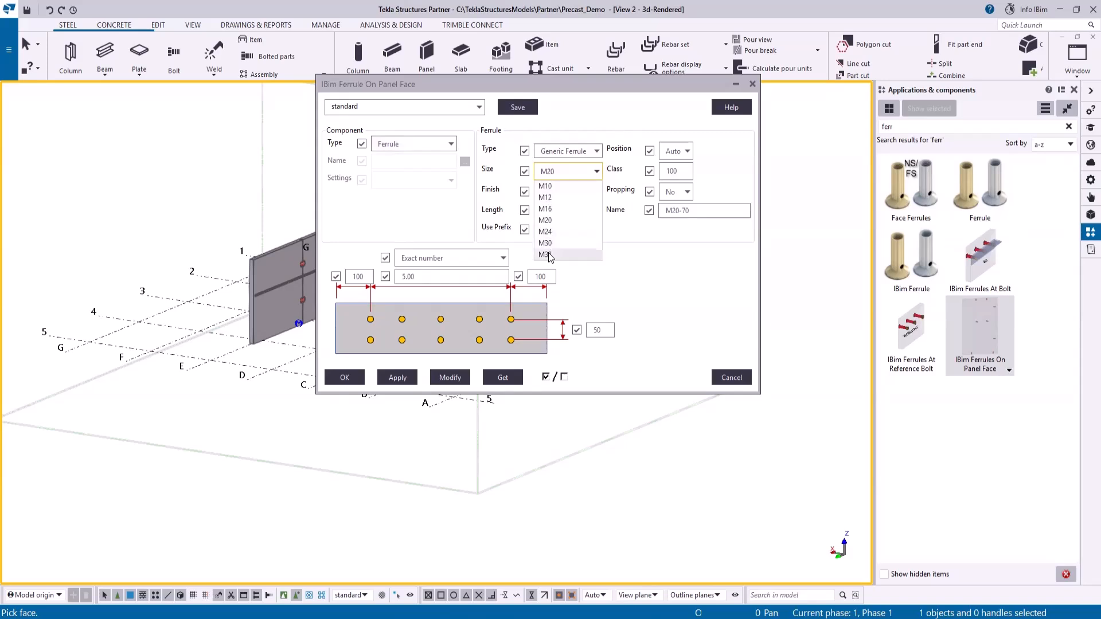
pyautogui.click(596, 151)
pyautogui.click(596, 151)
pyautogui.click(567, 176)
pyautogui.click(596, 172)
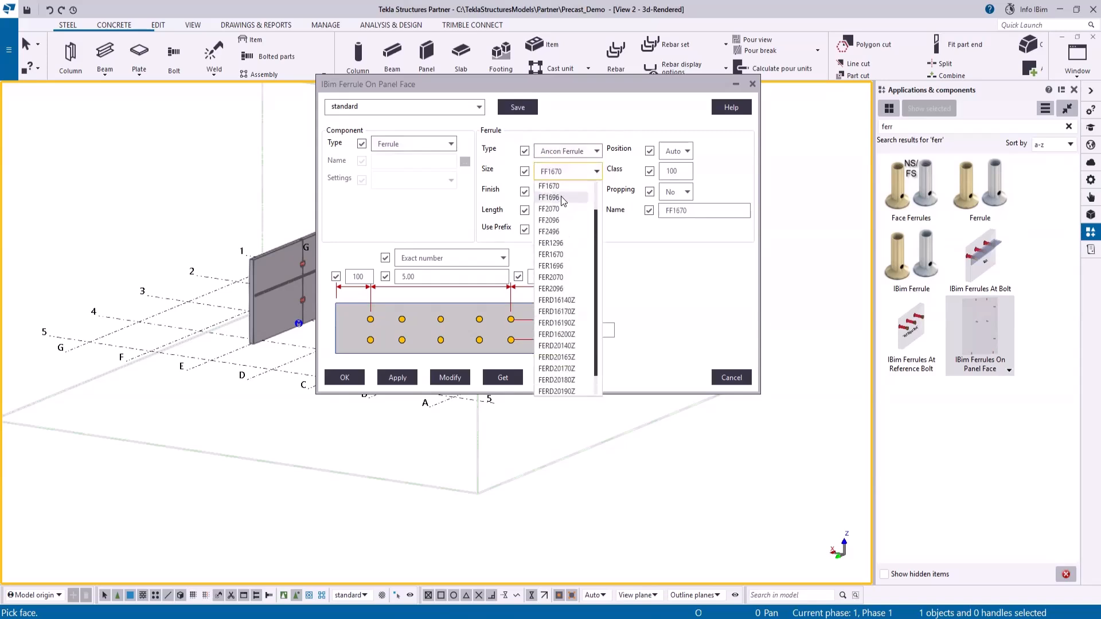
pyautogui.scroll(2, 559, 304)
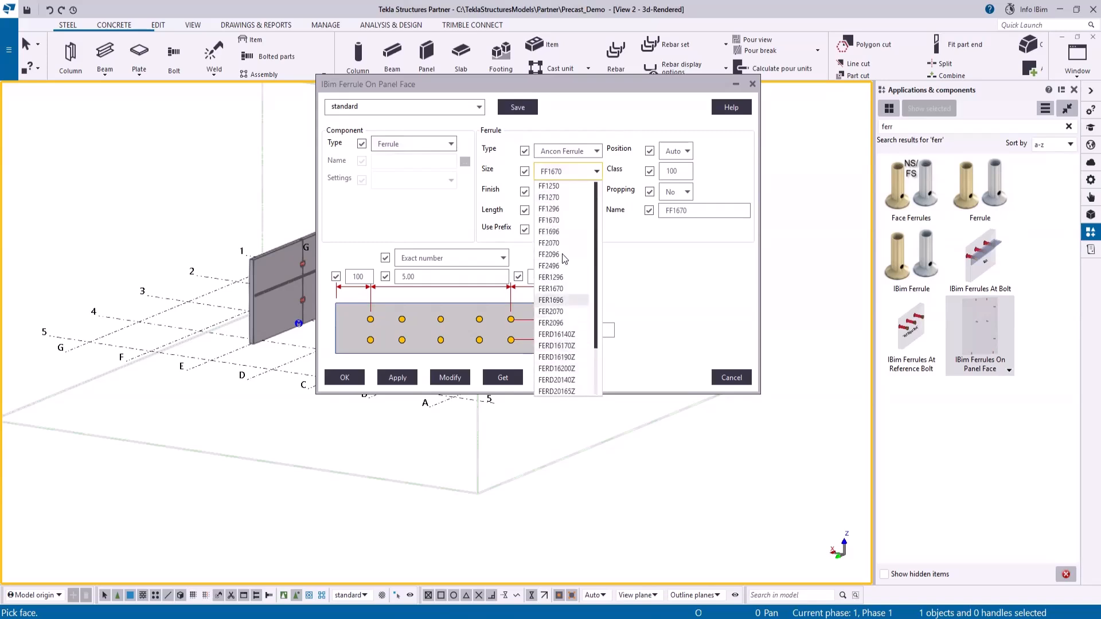
# Switch the ferrule type to Reid Ferrule.
pyautogui.click(597, 152)
pyautogui.click(597, 151)
pyautogui.click(551, 185)
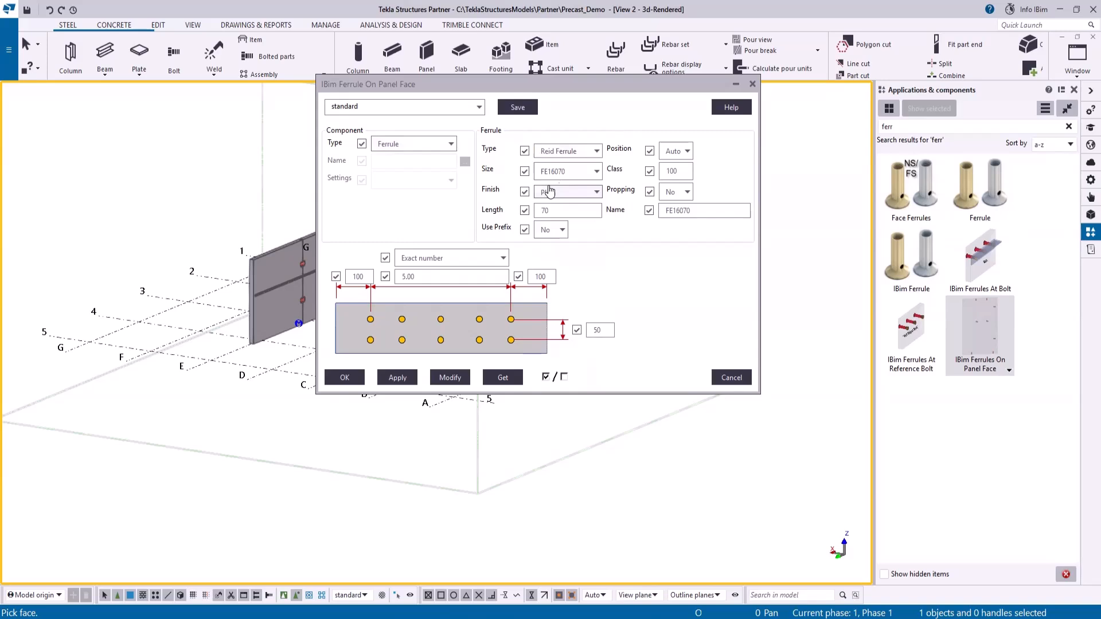
# Switch the ferrule type to Nexus Ferrule with size F4620140.
pyautogui.click(597, 151)
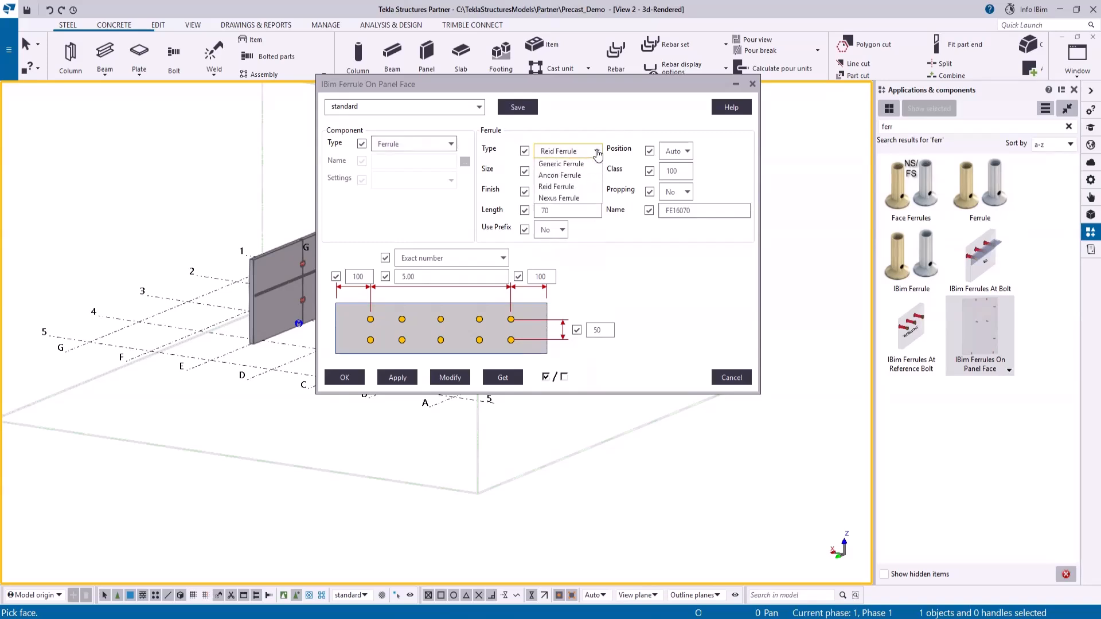
pyautogui.click(567, 198)
pyautogui.click(597, 171)
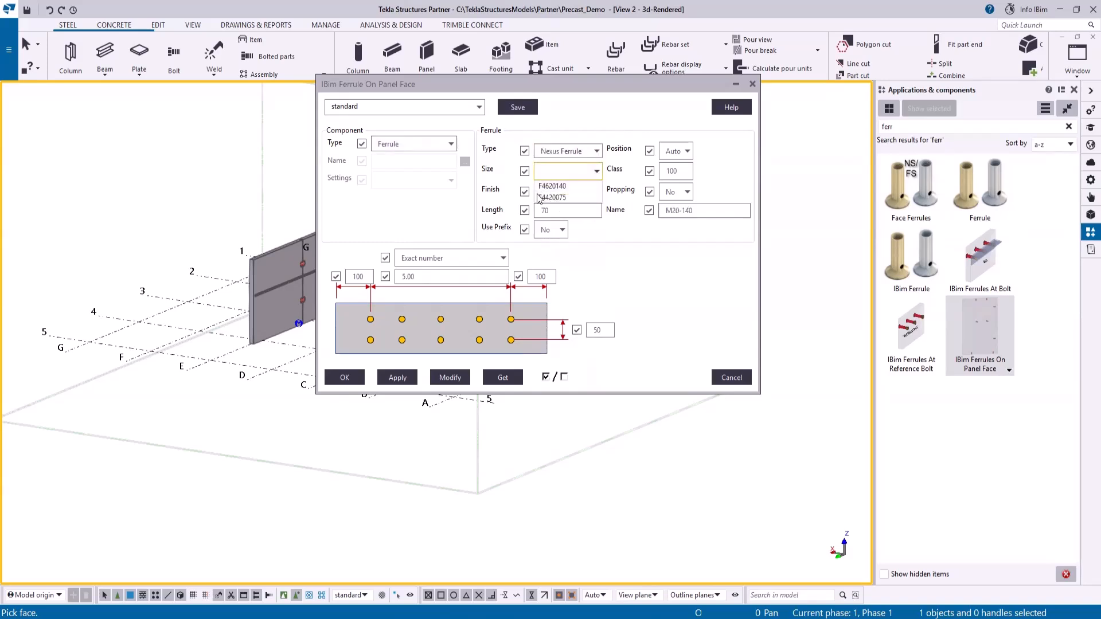
pyautogui.click(552, 187)
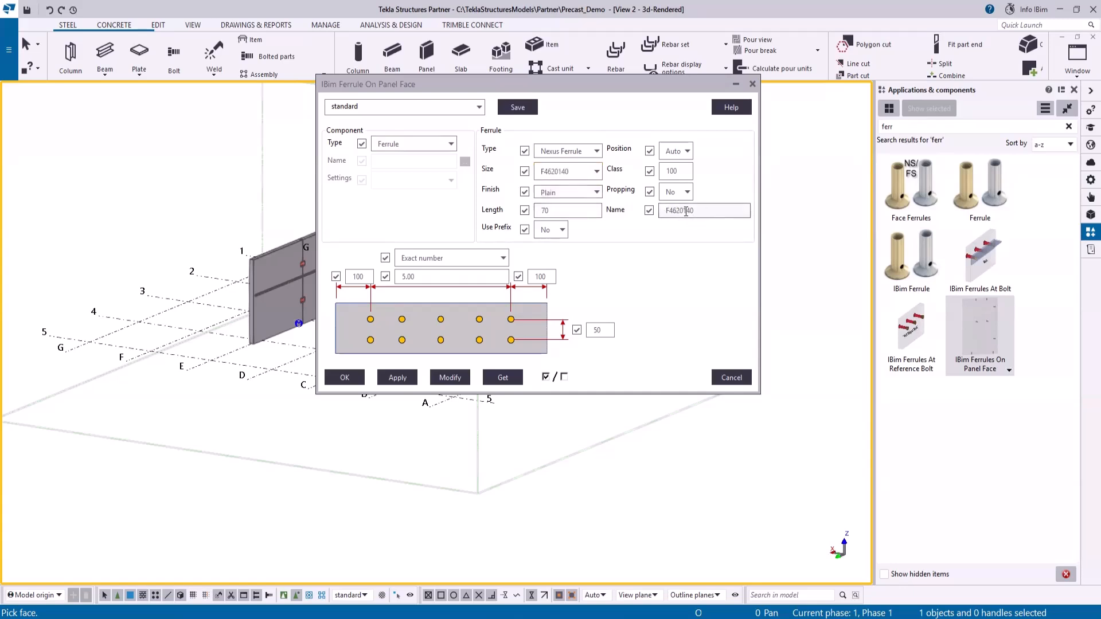
# Configure the component for a Generic Ferrule with size M24 and length 90.
pyautogui.click(594, 152)
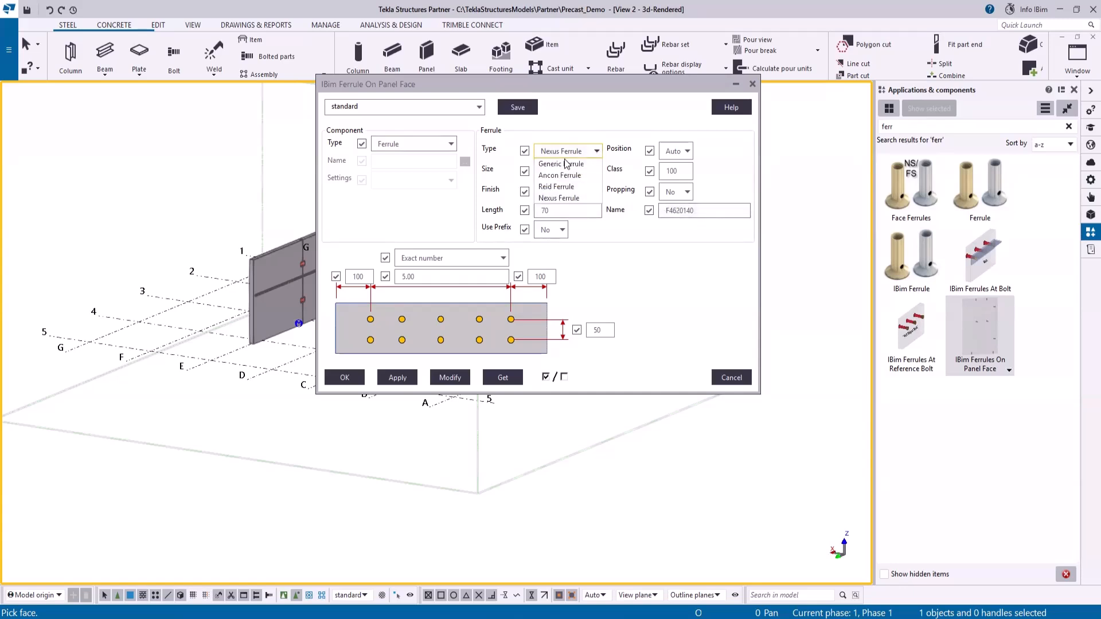
pyautogui.click(559, 168)
pyautogui.doubleClick(545, 210)
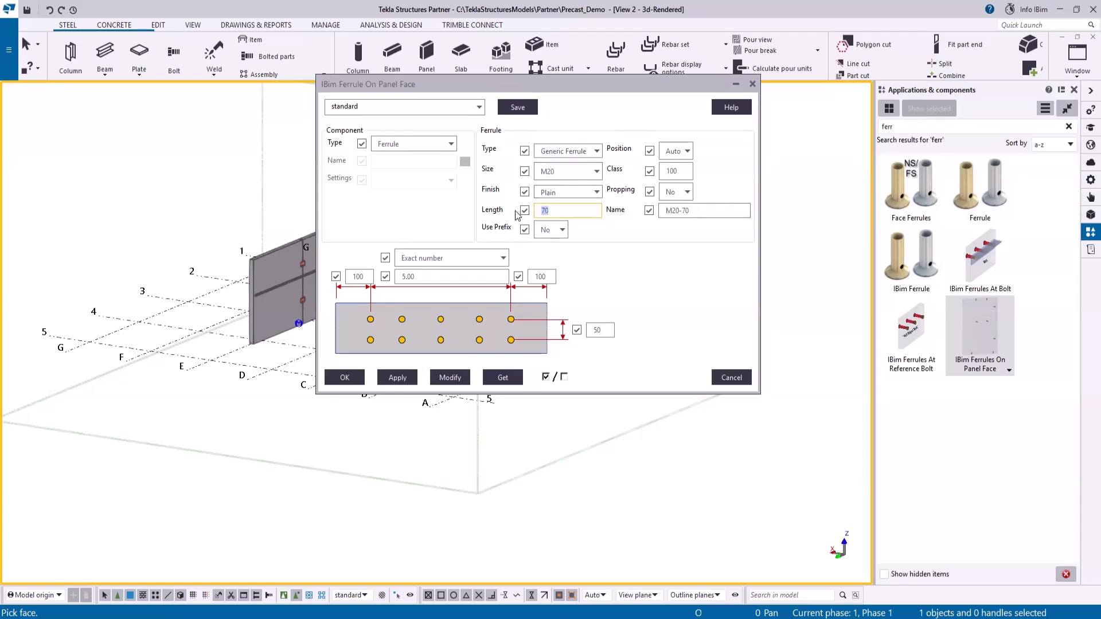
pyautogui.write('90')
pyautogui.click(574, 172)
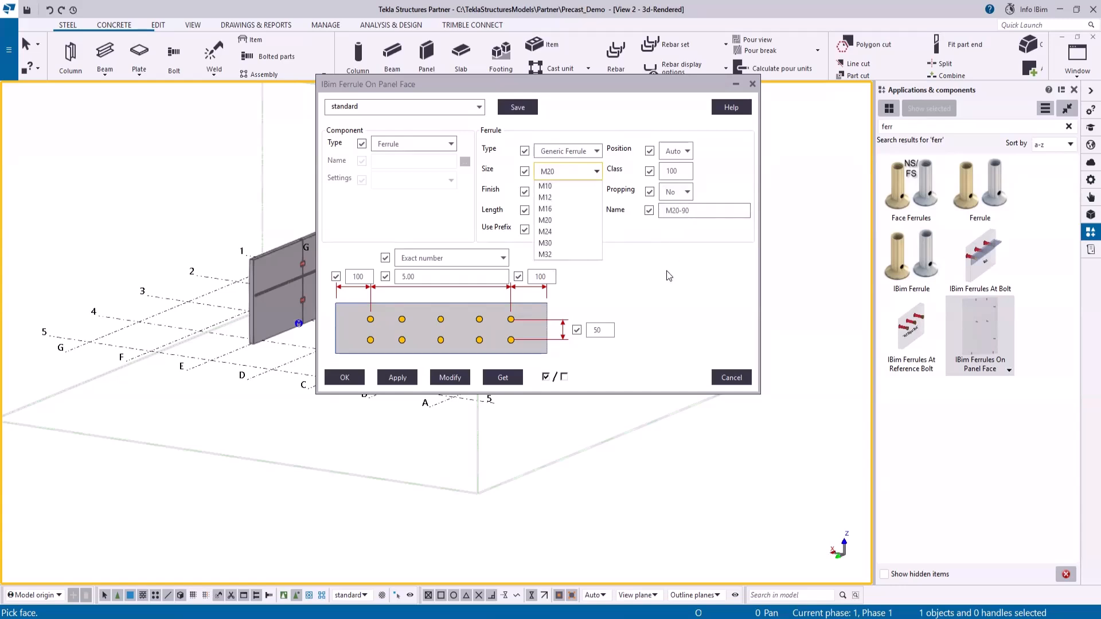
pyautogui.click(596, 172)
pyautogui.click(595, 172)
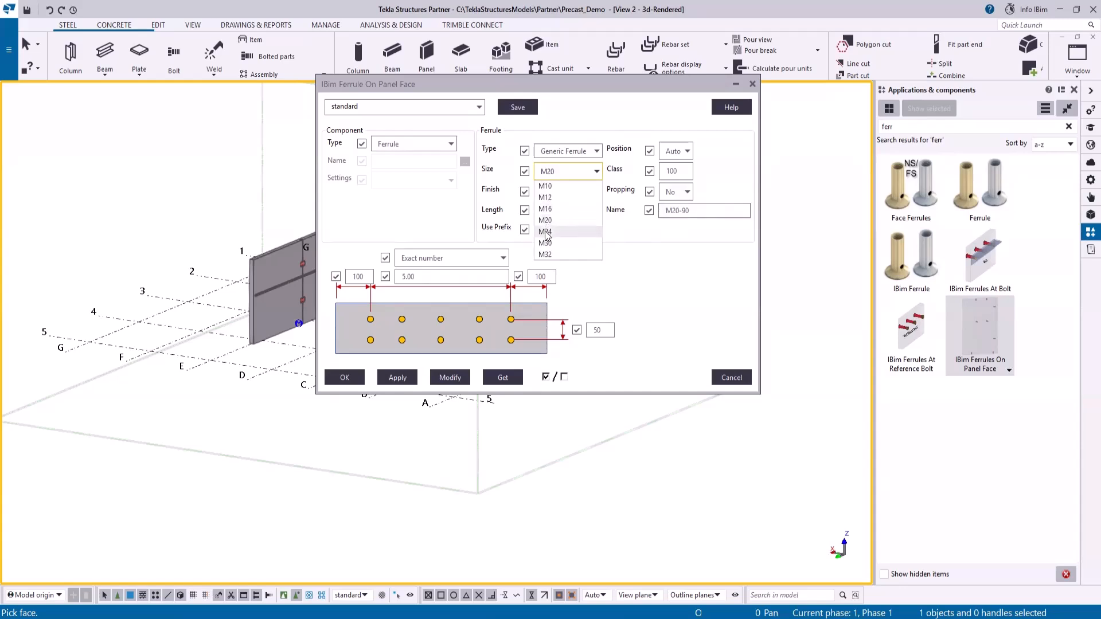
pyautogui.click(545, 232)
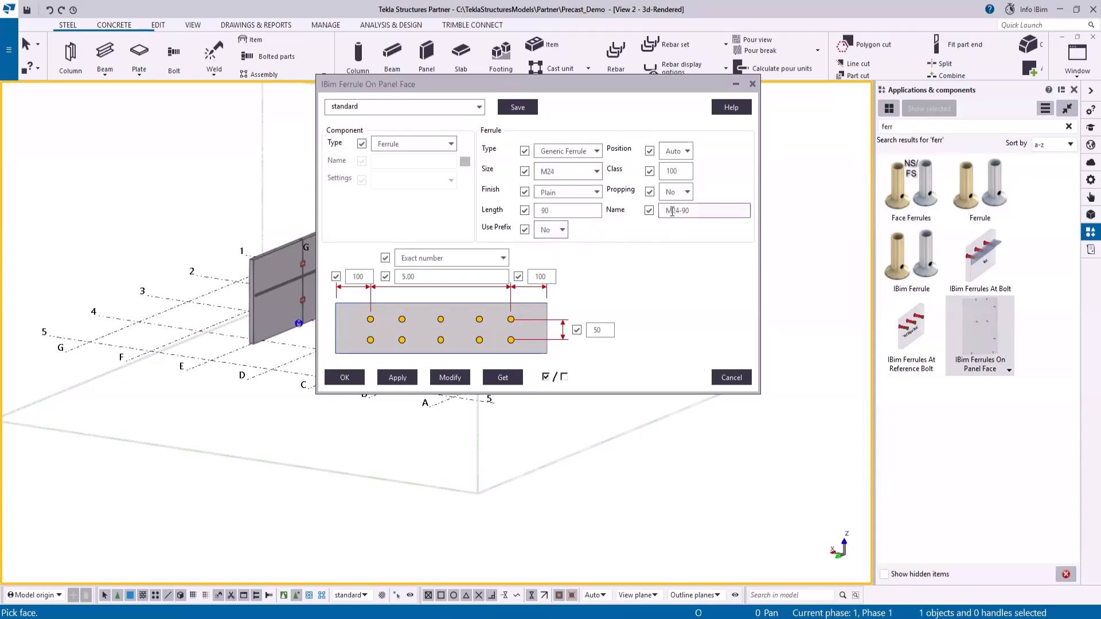
# Review the finish options available for the generic ferrule, leaving Plain selected.
pyautogui.click(576, 173)
pyautogui.click(573, 192)
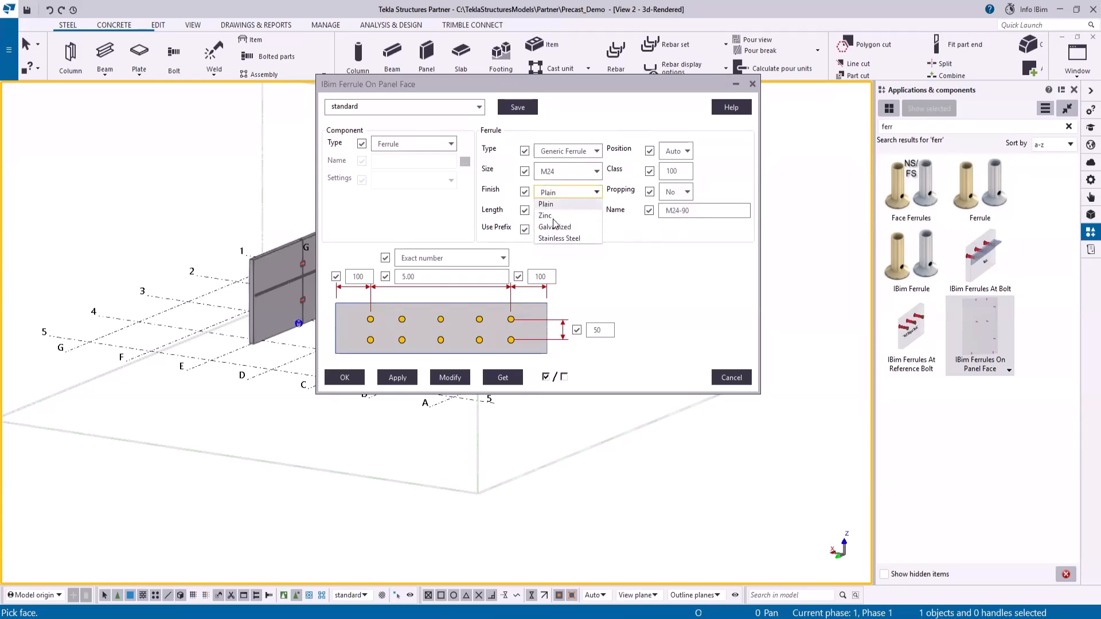
pyautogui.click(611, 268)
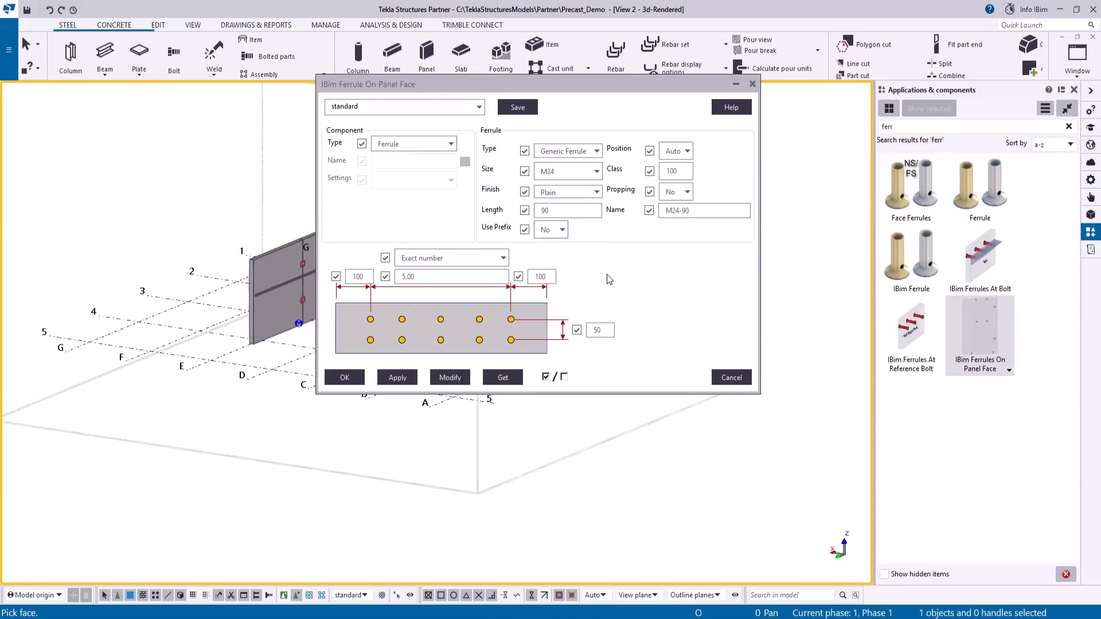
# Enable Use Prefix to view the part and assembly numbering fields, and set it back to No.
pyautogui.click(563, 230)
pyautogui.click(545, 257)
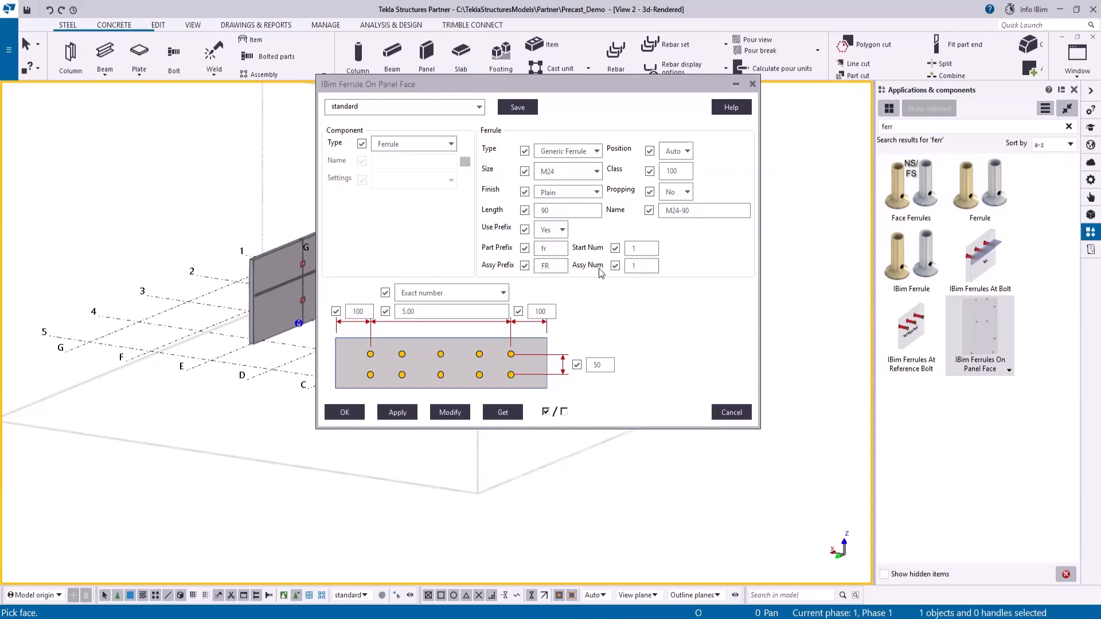
pyautogui.click(556, 229)
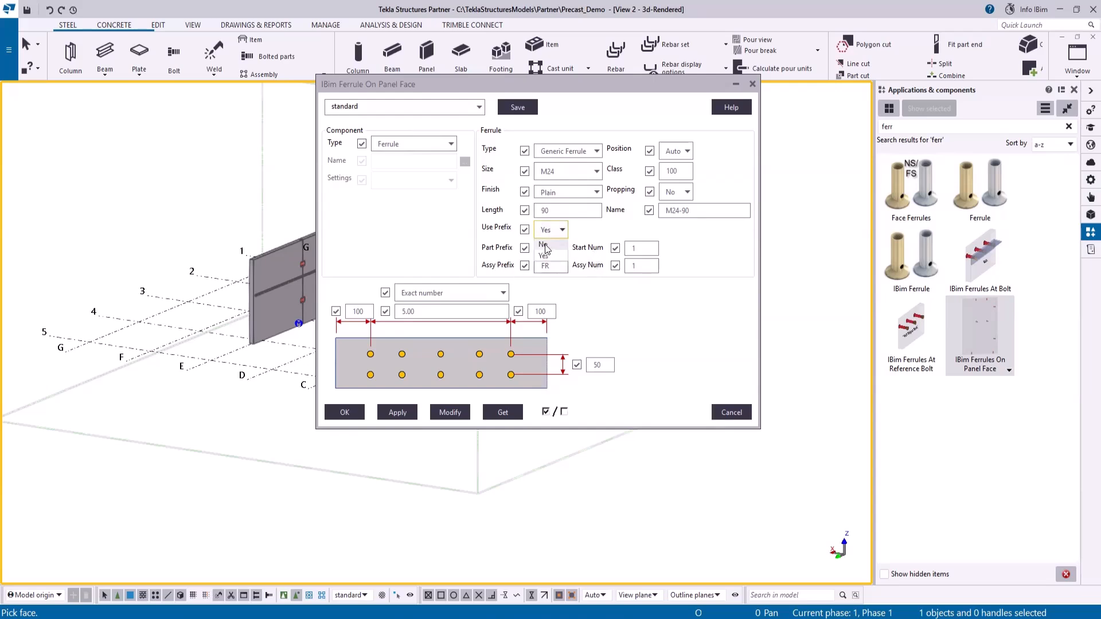
pyautogui.click(543, 246)
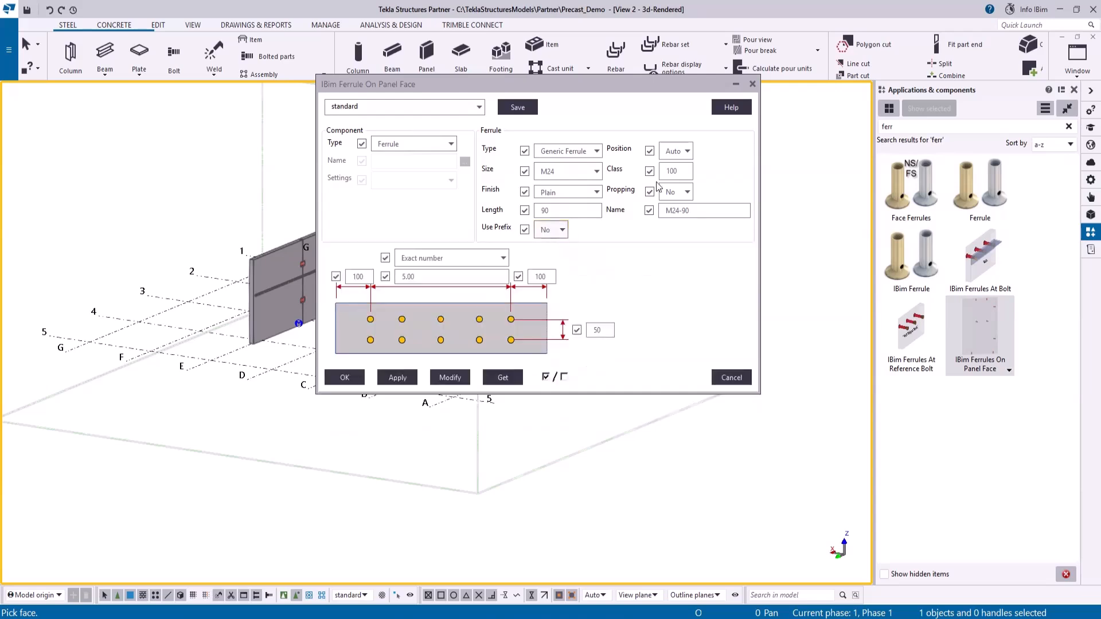
# Review the ferrule position options and choose Auto.
pyautogui.click(687, 152)
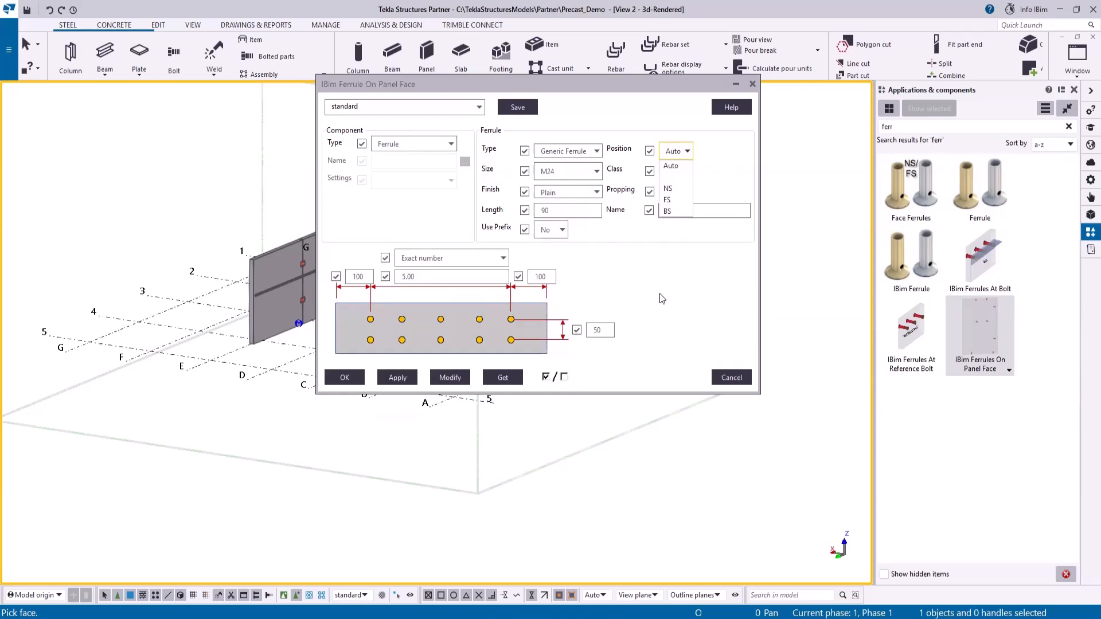
pyautogui.click(673, 176)
pyautogui.click(687, 151)
pyautogui.click(677, 169)
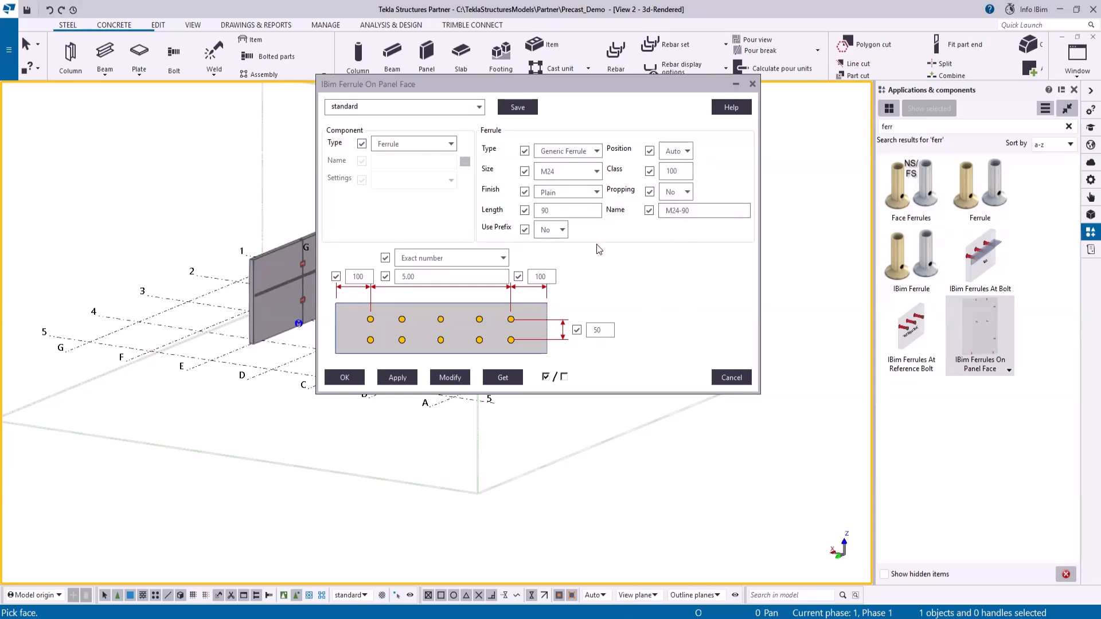
# Set Propping to Yes and return it to No.
pyautogui.click(683, 192)
pyautogui.click(668, 219)
pyautogui.click(685, 193)
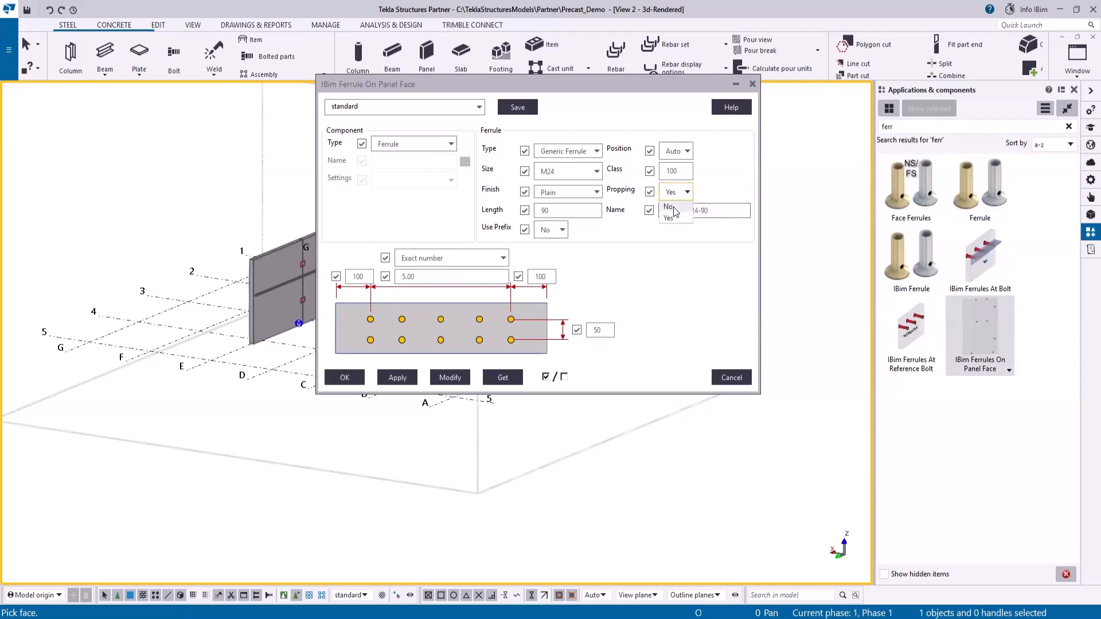
pyautogui.click(669, 207)
# Place the ferrule rows on the face of the panel near grid C, from its outer vertical edge to the joint with the adjacent panel.
pyautogui.scroll(-5, 209, 188)
pyautogui.scroll(6, 302, 205)
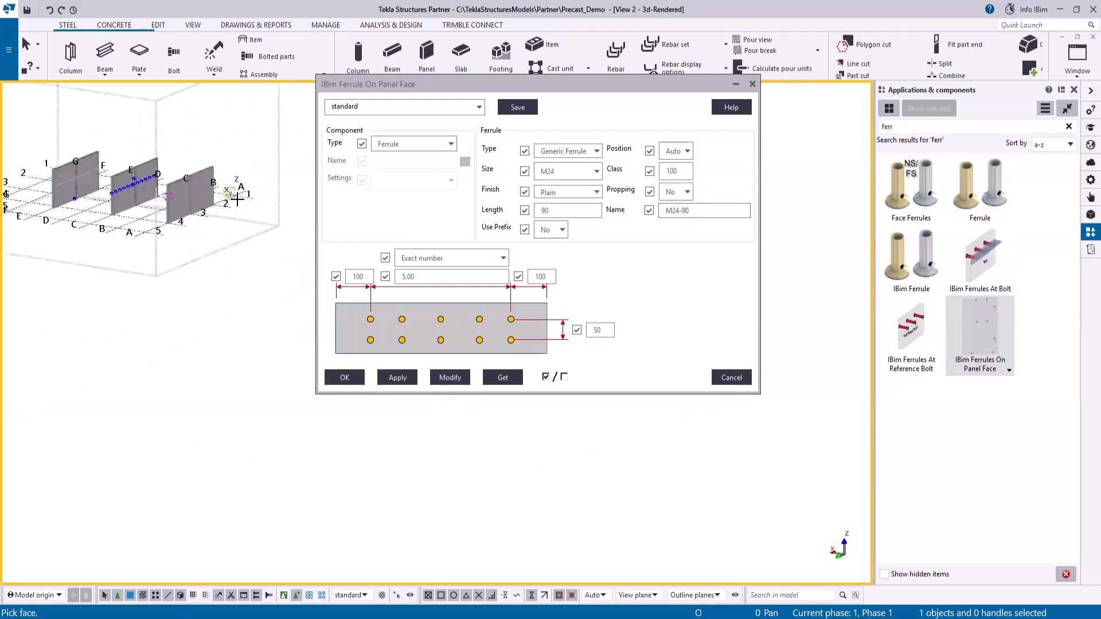
pyautogui.scroll(-1, 290, 173)
pyautogui.scroll(1, 210, 194)
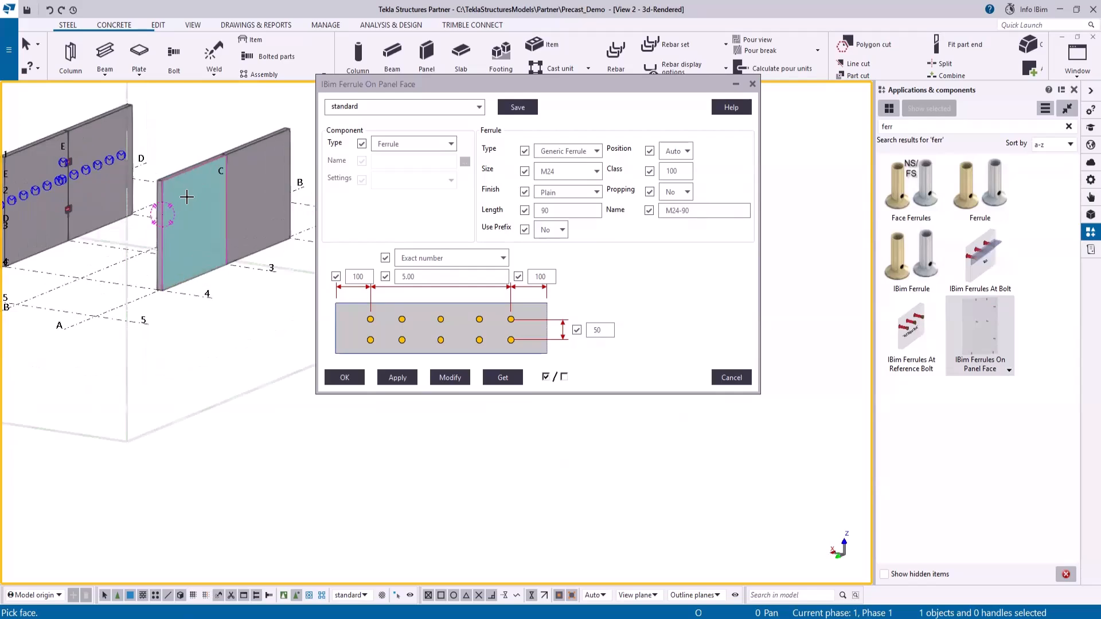
pyautogui.click(186, 197)
pyautogui.scroll(2, 161, 228)
pyautogui.click(162, 216)
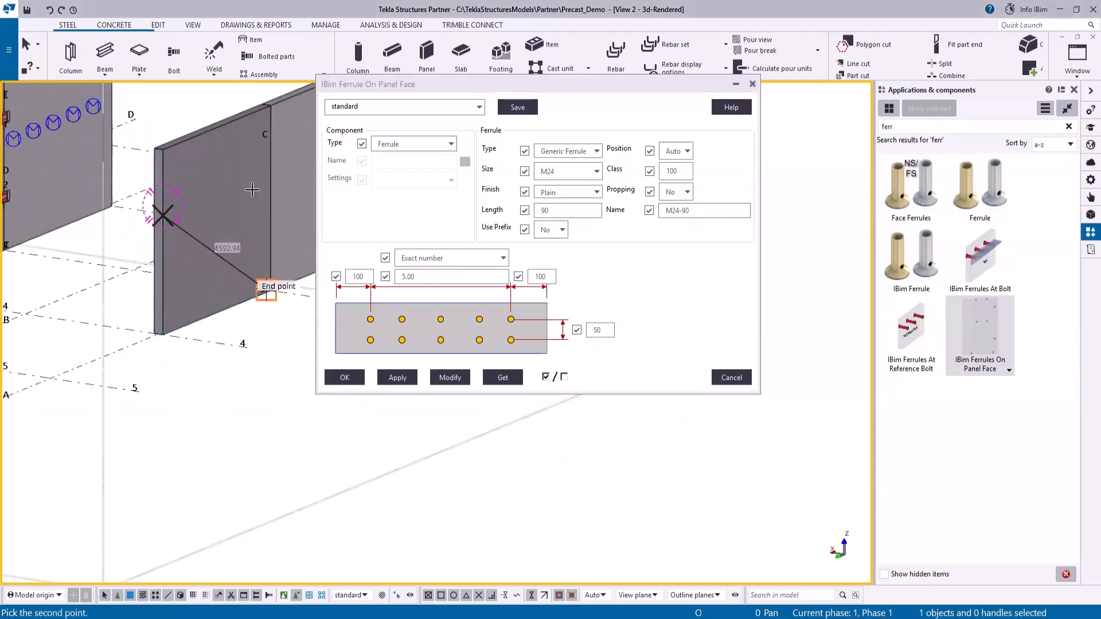
pyautogui.click(270, 168)
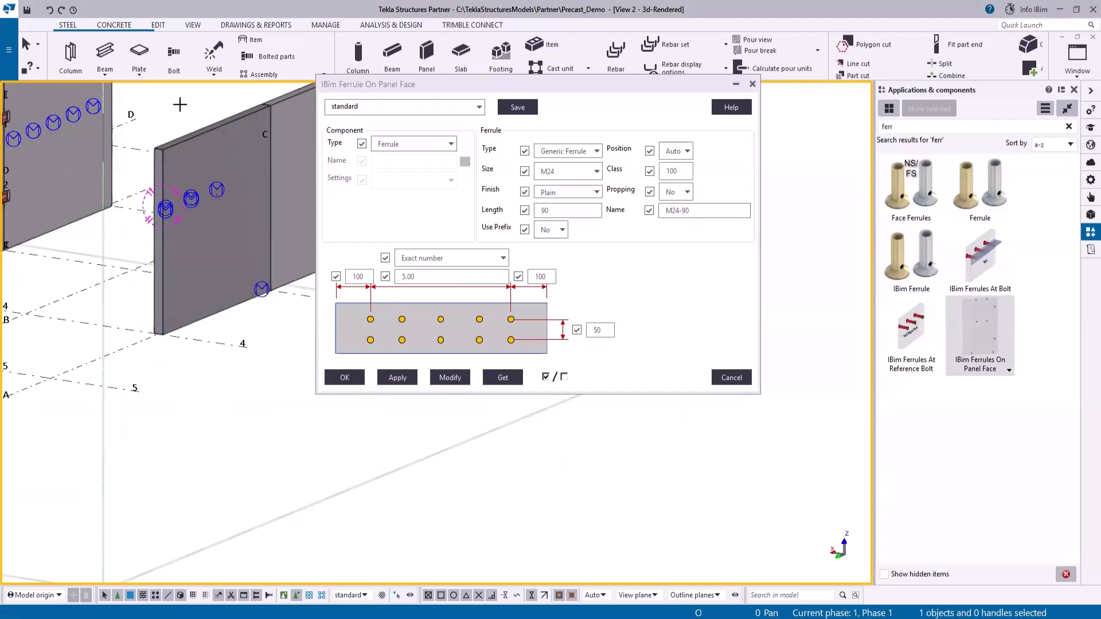
# Review the ferrule spacing methods, keeping Exact number.
pyautogui.click(428, 259)
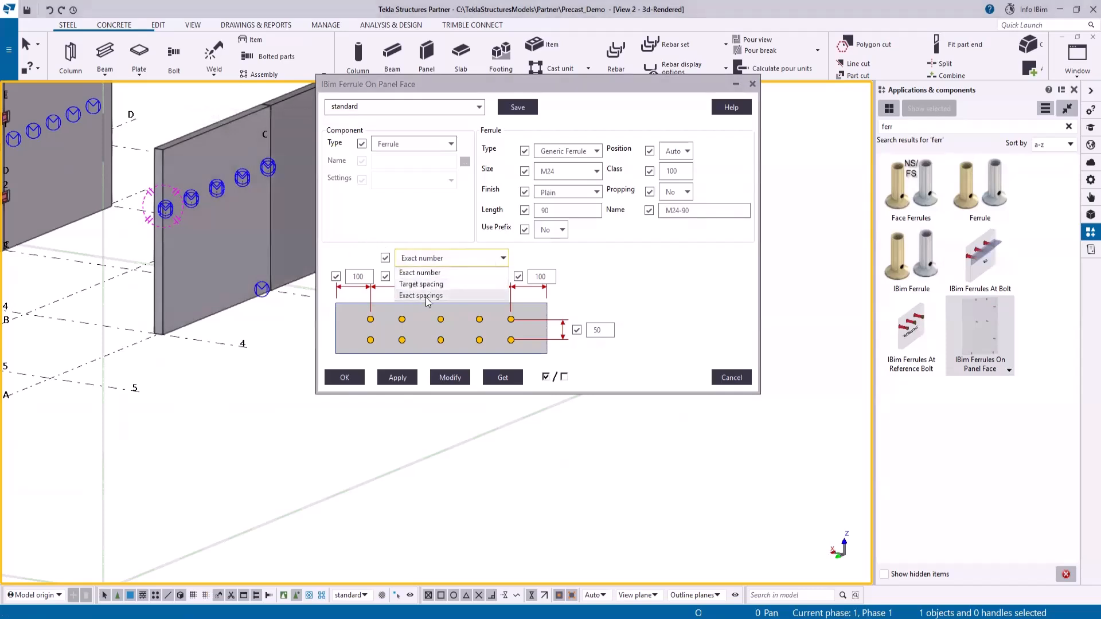
pyautogui.click(424, 273)
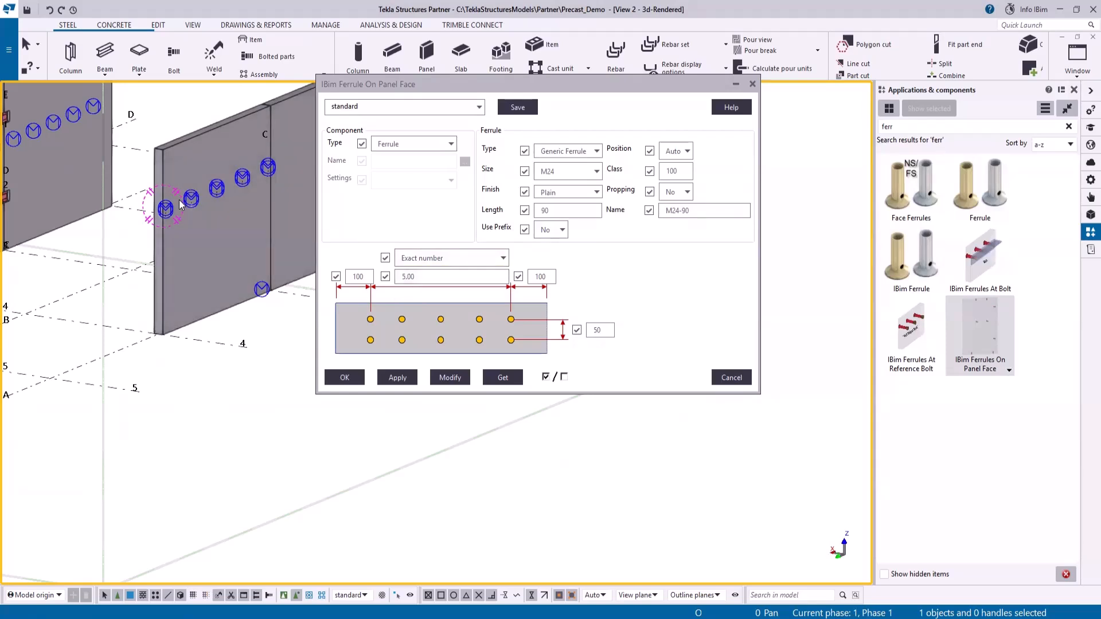
# Select one of the placed ferrules and open its user-defined attributes to examine the product information.
pyautogui.scroll(2, 172, 212)
pyautogui.scroll(4, 166, 256)
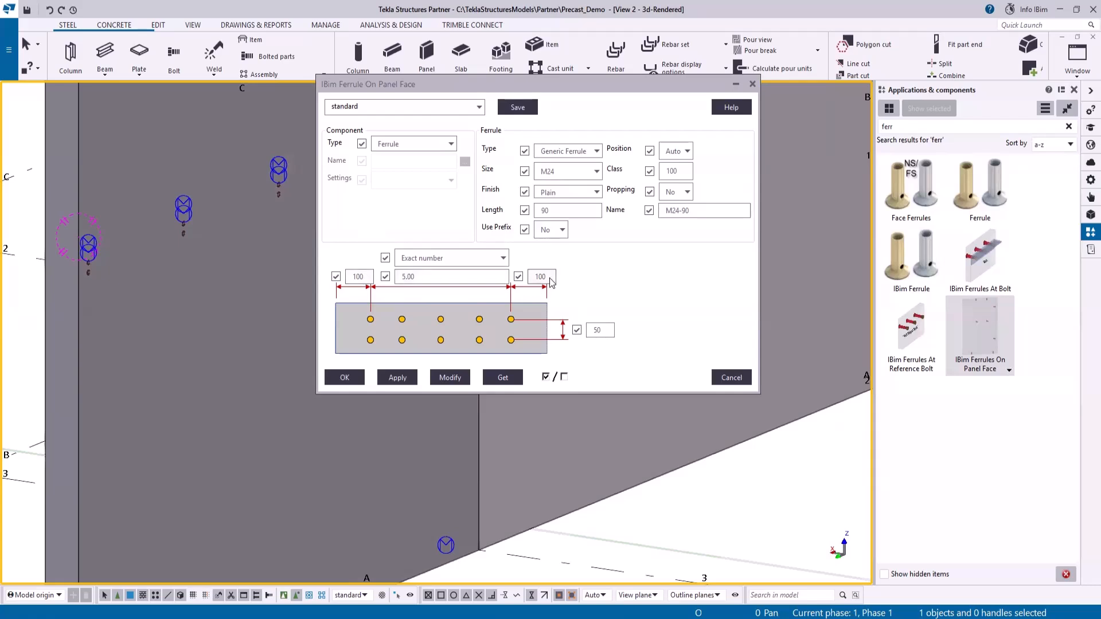
pyautogui.scroll(-3, 155, 328)
pyautogui.scroll(5, 117, 301)
pyautogui.scroll(3, 147, 310)
pyautogui.click(148, 301)
pyautogui.rightClick(150, 301)
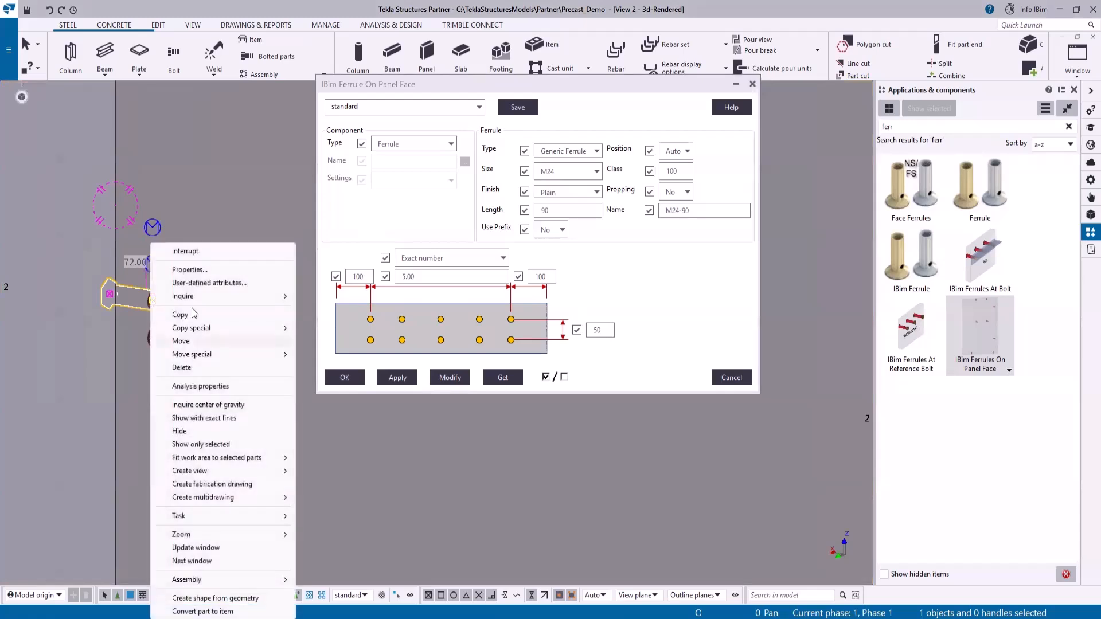
pyautogui.click(213, 287)
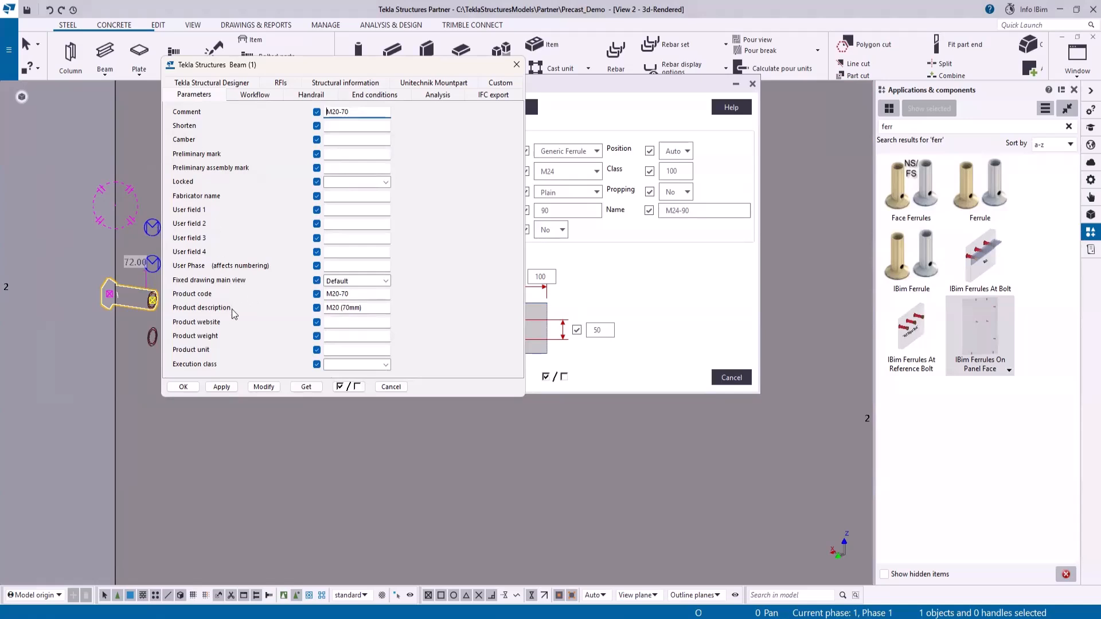
# Examine the position and type values in the selected ferrule's custom attributes, and close its attributes without changes.
pyautogui.click(497, 84)
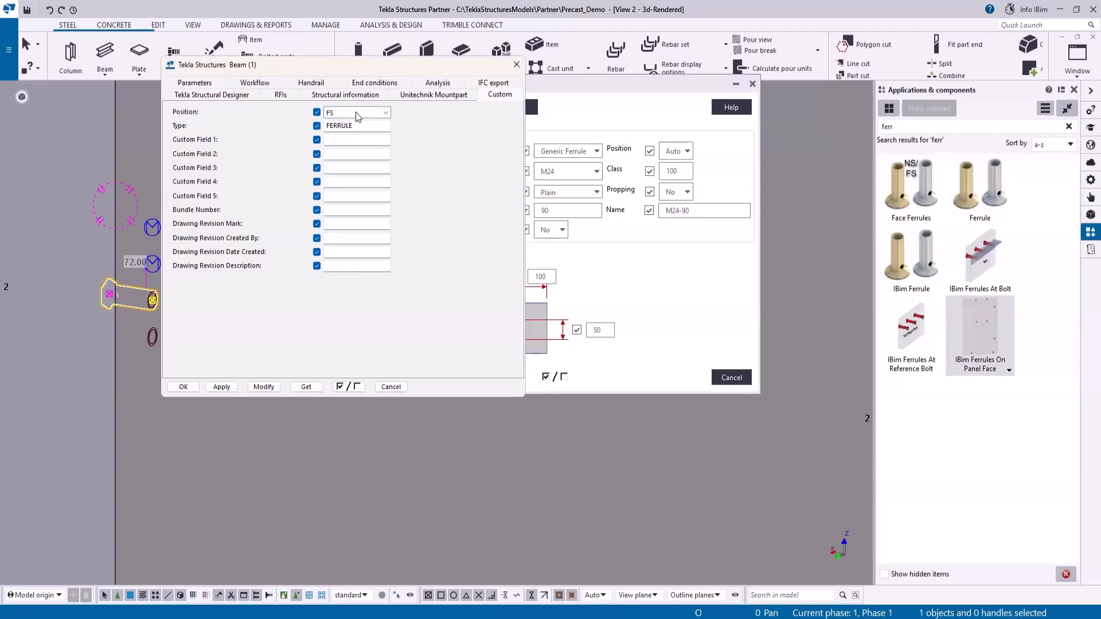
pyautogui.click(516, 68)
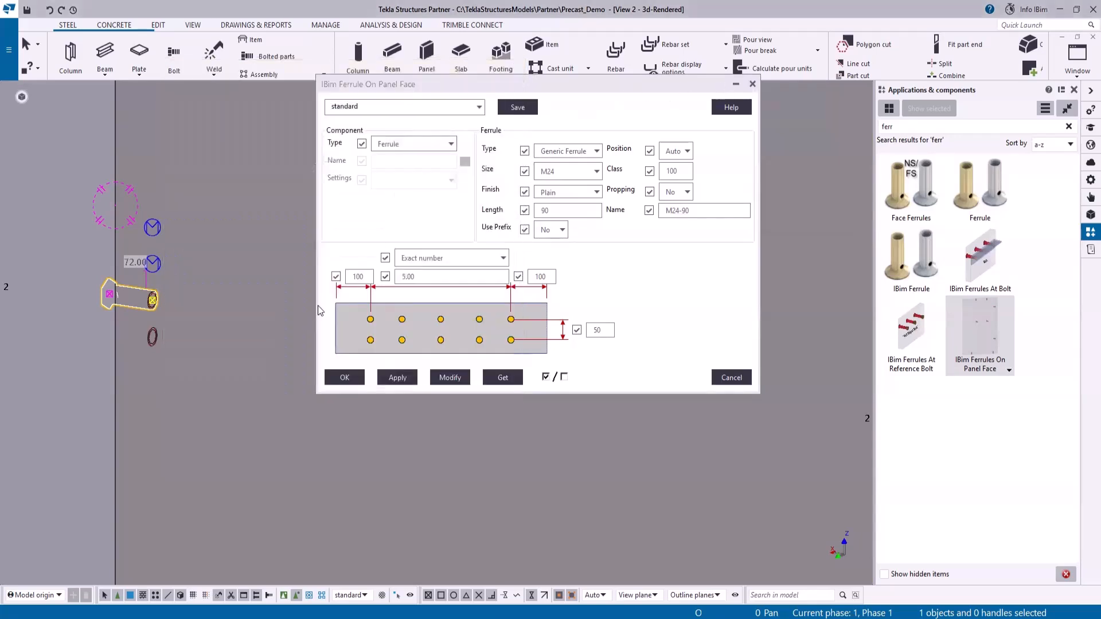
pyautogui.scroll(5, 147, 287)
# Search the component catalog for "cas", run CS_Show_Cast_Side, and examine the cast faces from both sides of the panels.
pyautogui.moveTo(901, 127); pyautogui.dragTo(791, 129)
pyautogui.write('cas')
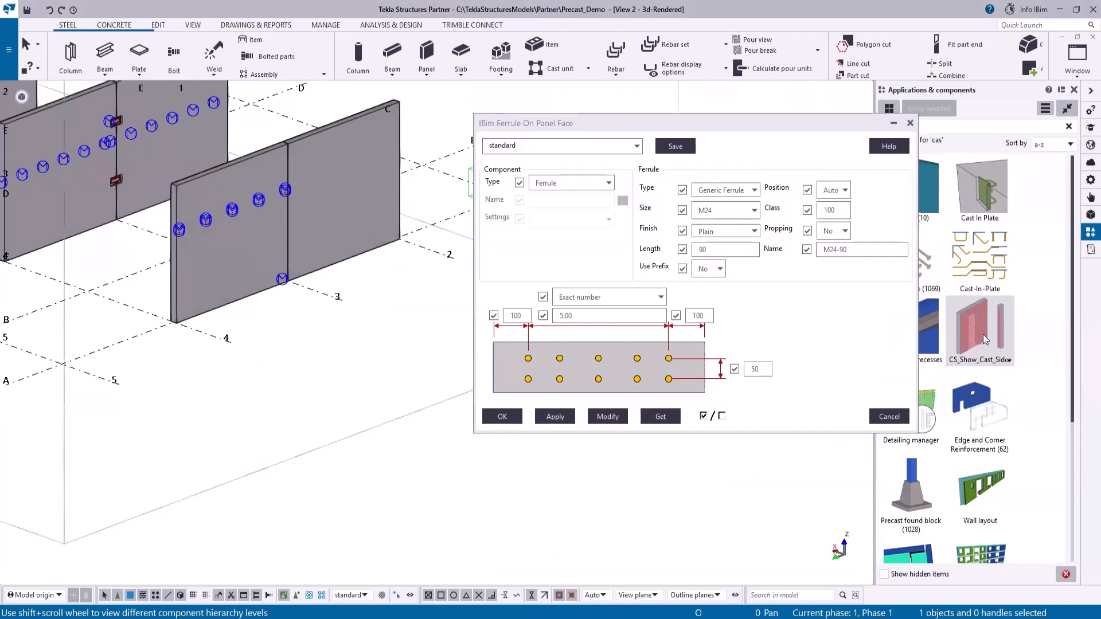
pyautogui.keyDown('ctrl'); pyautogui.moveTo(231, 277); pyautogui.dragTo(371, 280, button='middle'); pyautogui.keyUp('ctrl')
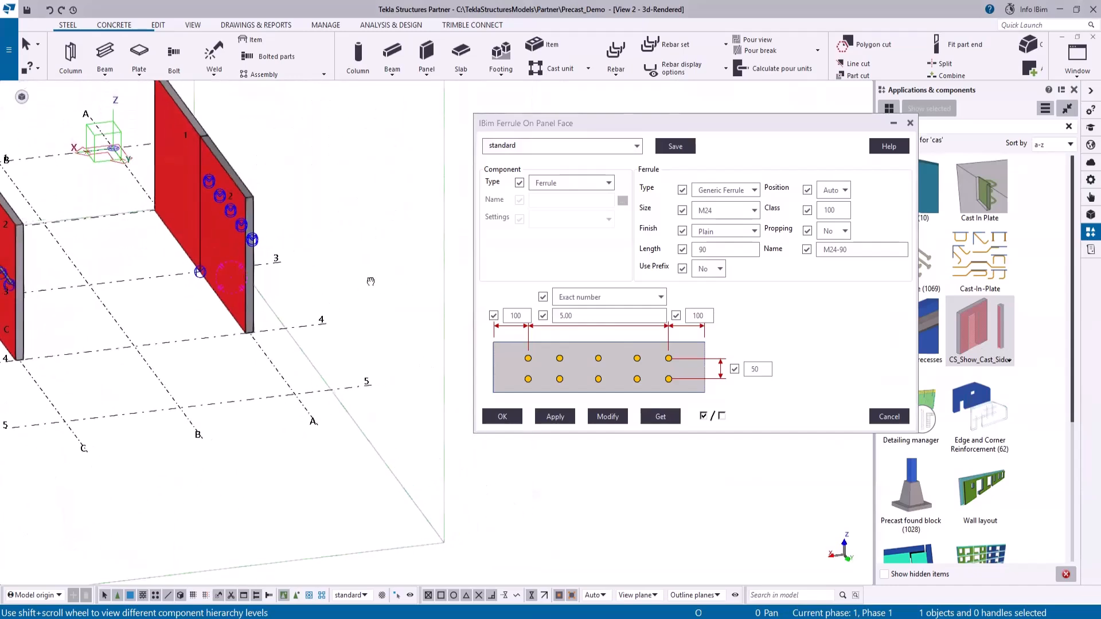
pyautogui.scroll(2, 245, 243)
pyautogui.keyDown('ctrl'); pyautogui.moveTo(245, 242); pyautogui.dragTo(119, 229, button='middle'); pyautogui.keyUp('ctrl')
# Modify the placed ferrule rows on the panel face to position NS, and render the panels transparent to reveal the ferrules.
pyautogui.click(407, 340)
pyautogui.click(837, 190)
pyautogui.click(825, 228)
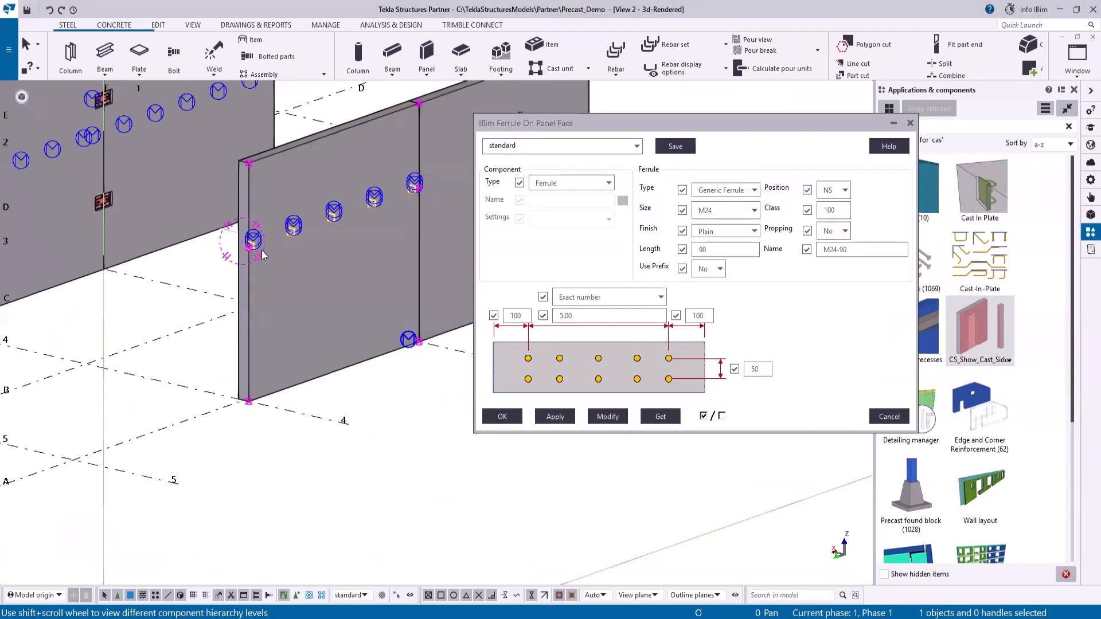
pyautogui.scroll(3, 261, 250)
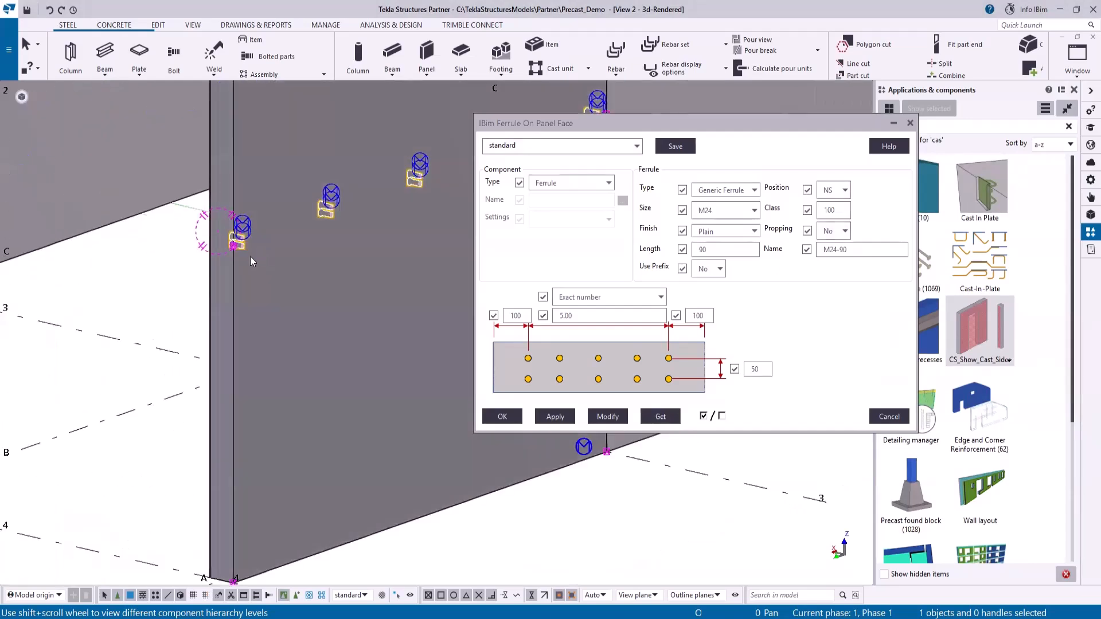
pyautogui.click(135, 292)
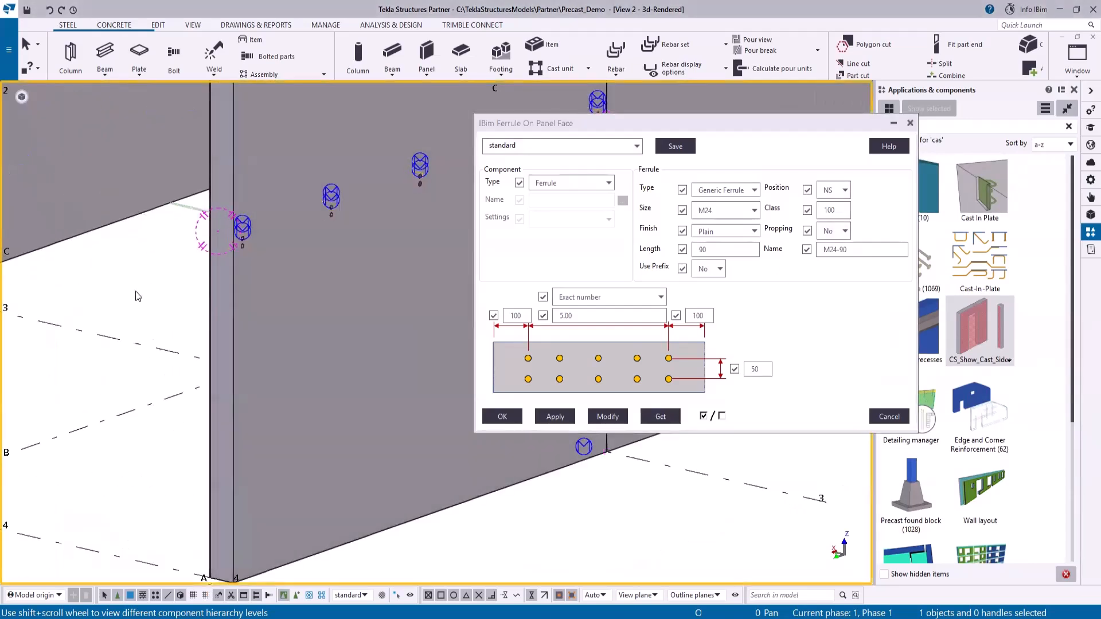
pyautogui.hotkey('ctrl', '2')
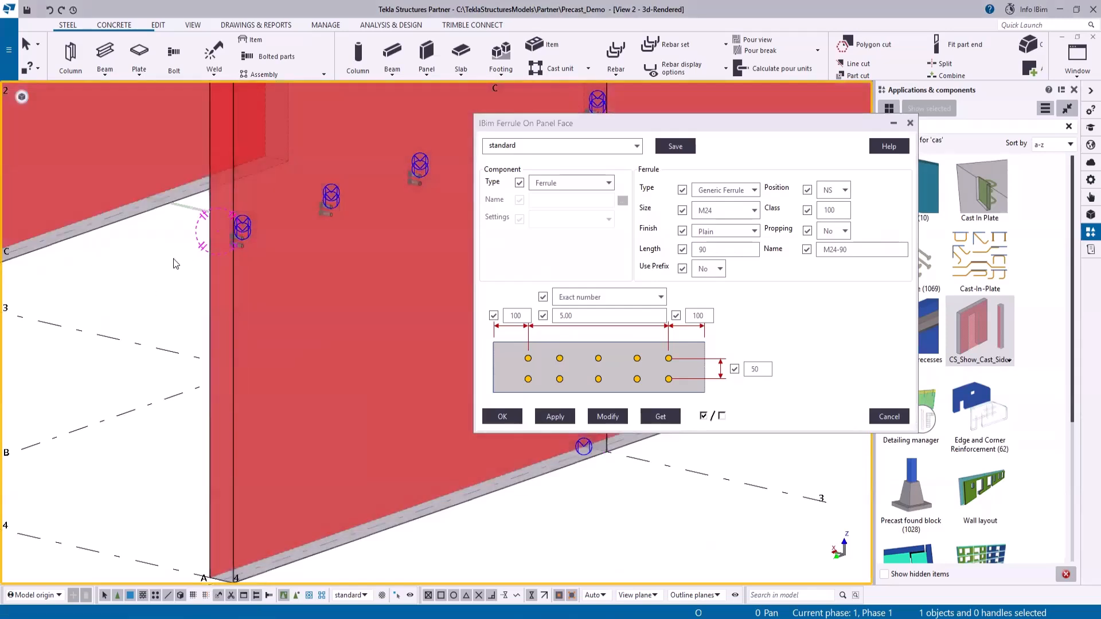
pyautogui.scroll(3, 278, 240)
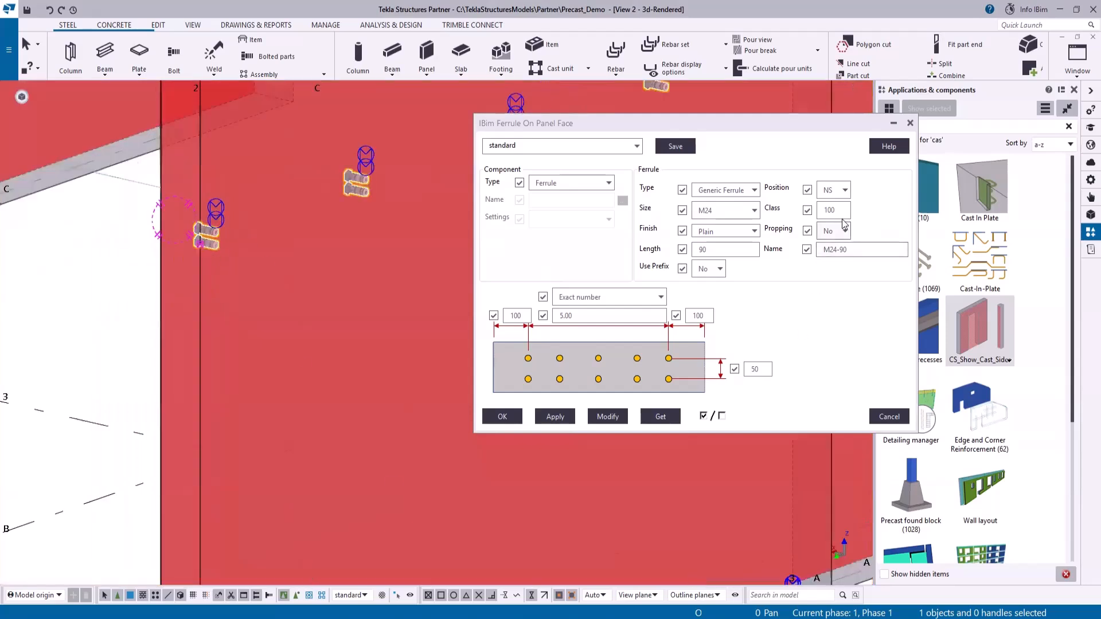
pyautogui.click(614, 419)
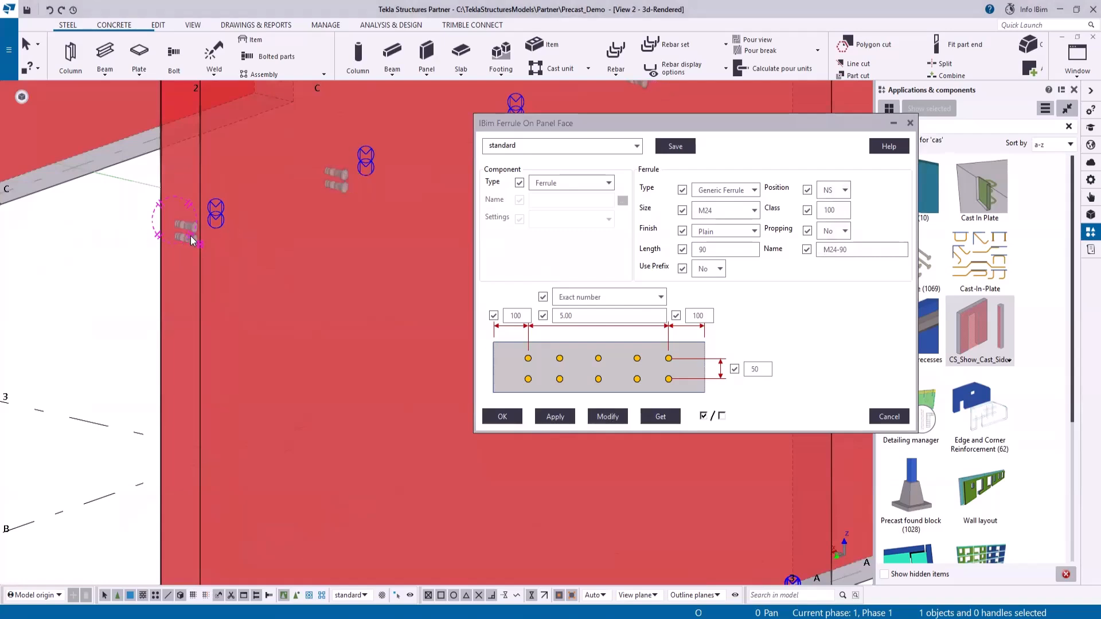
# Change the placed ferrules' position to BS and apply the modification to the rows on the panel face.
pyautogui.click(834, 190)
pyautogui.click(827, 249)
pyautogui.click(609, 418)
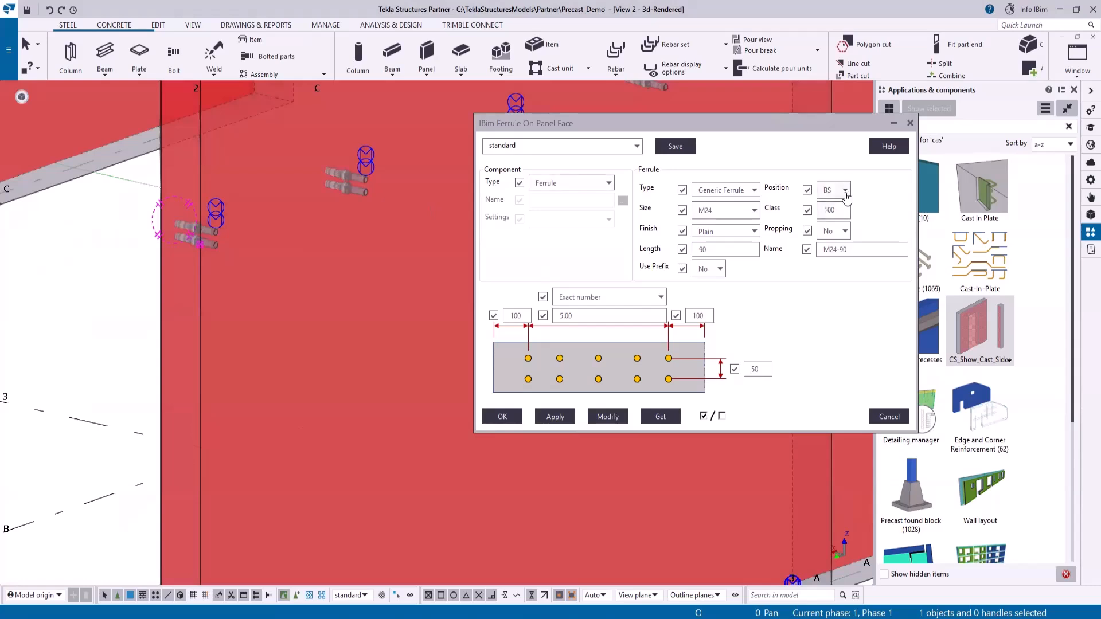
# Change the placed ferrules' position to FS and apply the modification to the rows on the panel face.
pyautogui.click(845, 194)
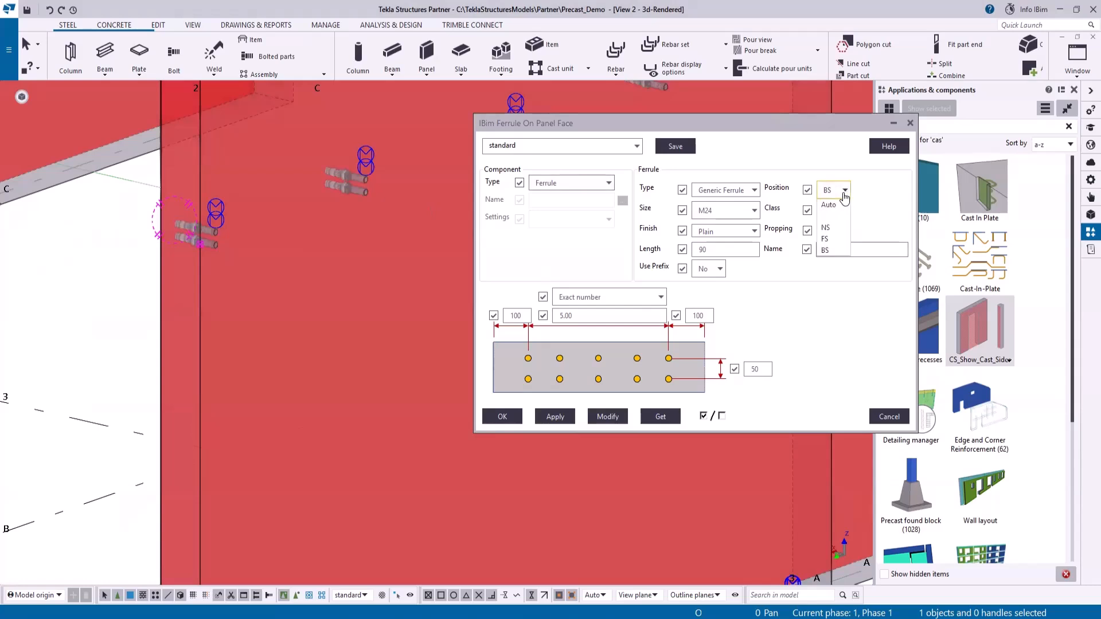
pyautogui.click(824, 240)
pyautogui.click(610, 425)
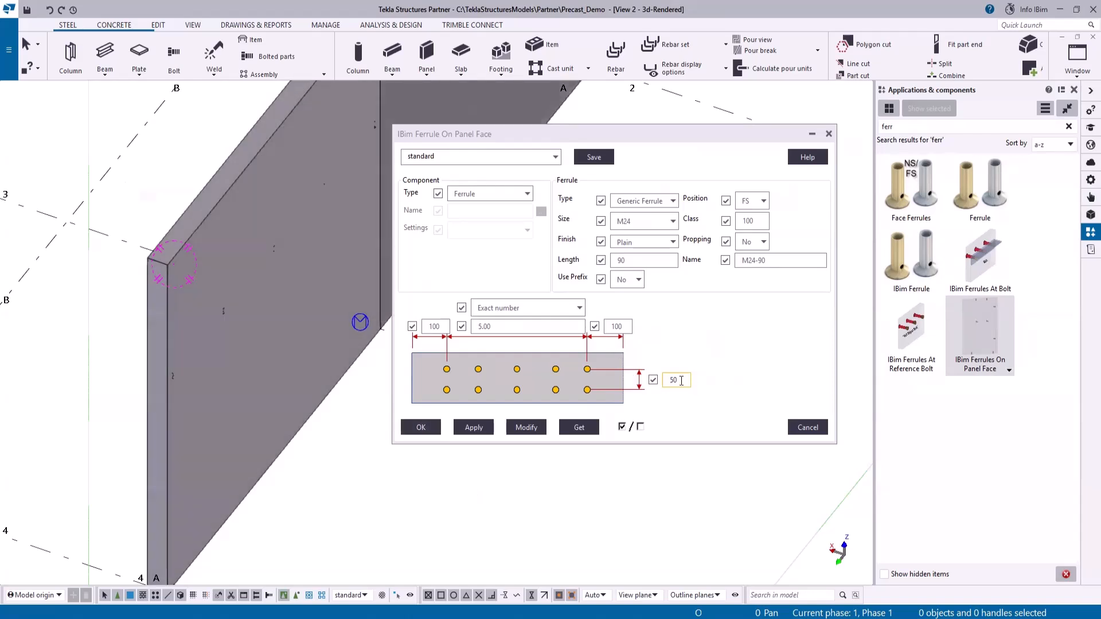
# Set the row spacing to 0 and place ferrules along the centre of the panel's top edge, from its outer corner to the joint.
pyautogui.moveTo(681, 380); pyautogui.dragTo(621, 384)
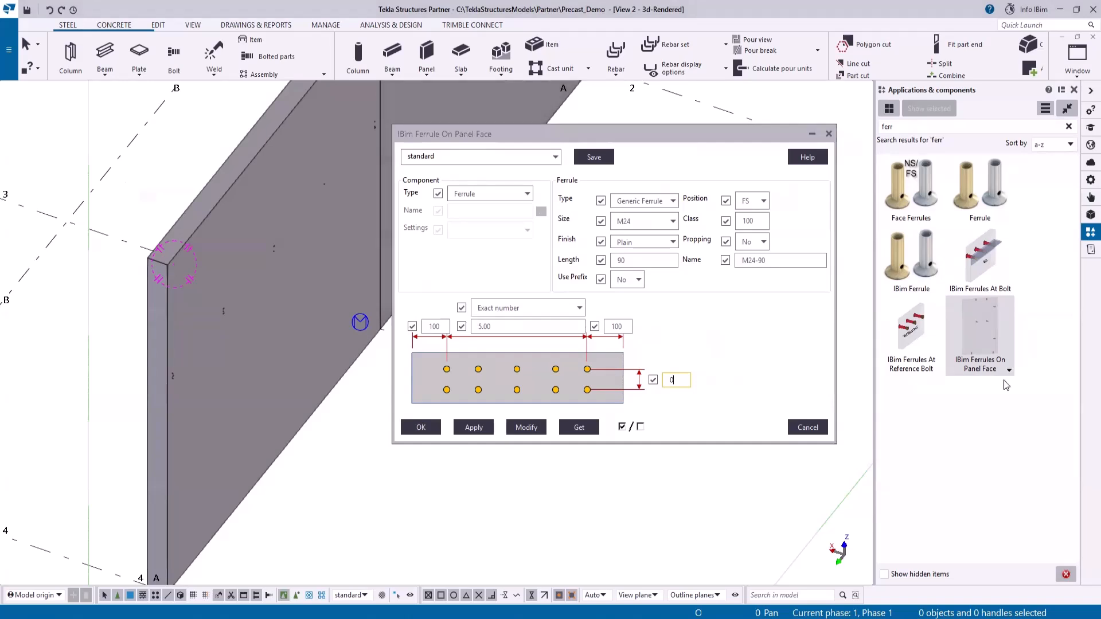
pyautogui.click(987, 331)
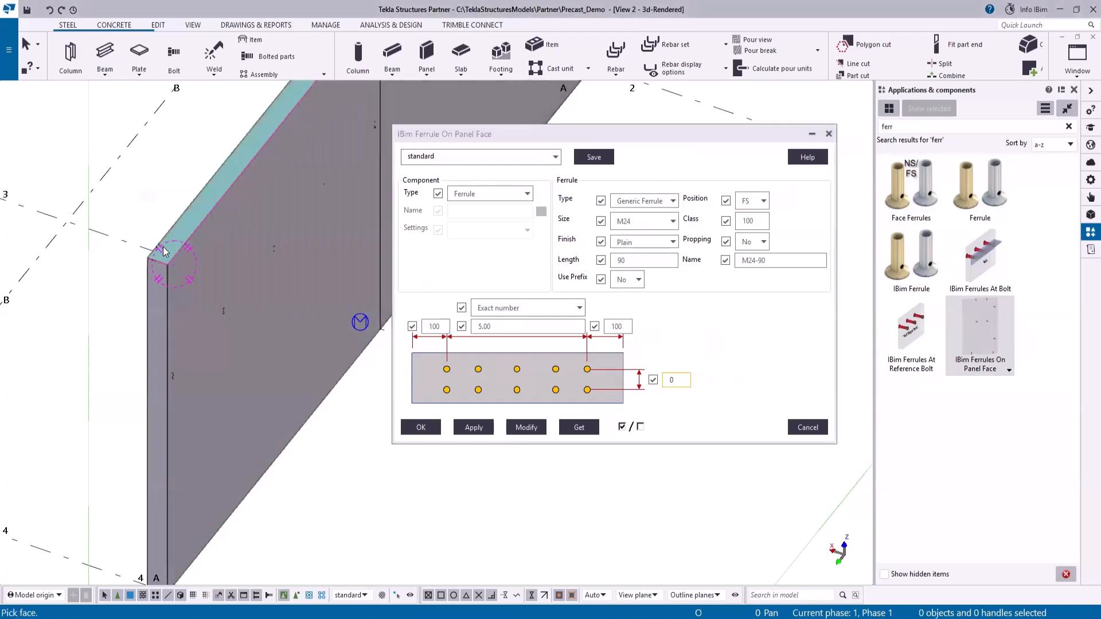
pyautogui.click(164, 251)
pyautogui.click(158, 259)
pyautogui.scroll(-3, 132, 356)
pyautogui.scroll(2, 214, 214)
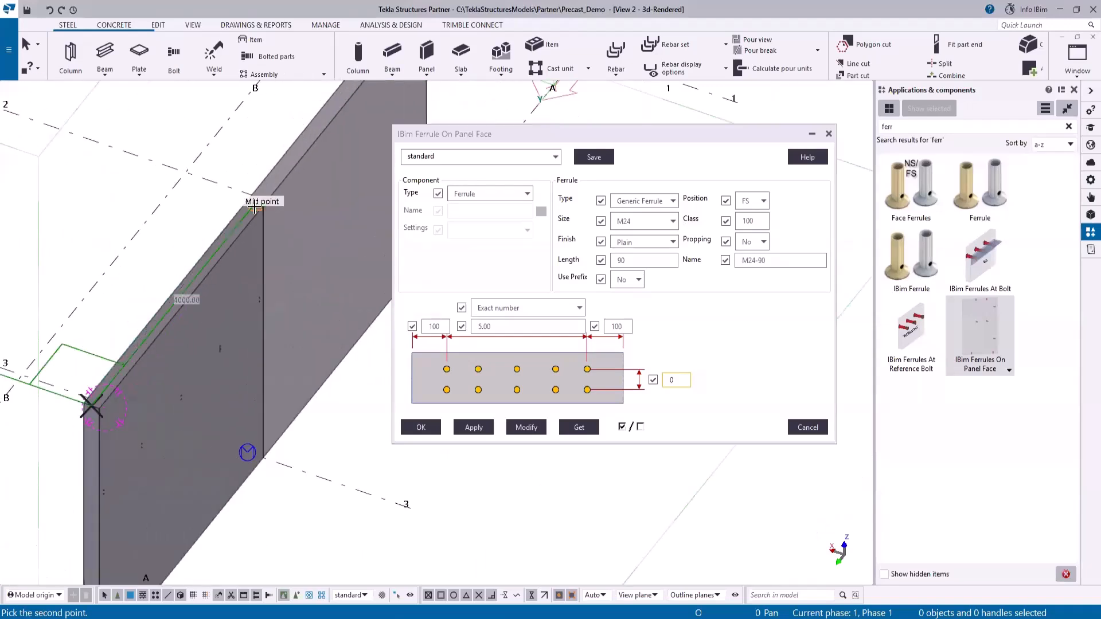
pyautogui.click(255, 202)
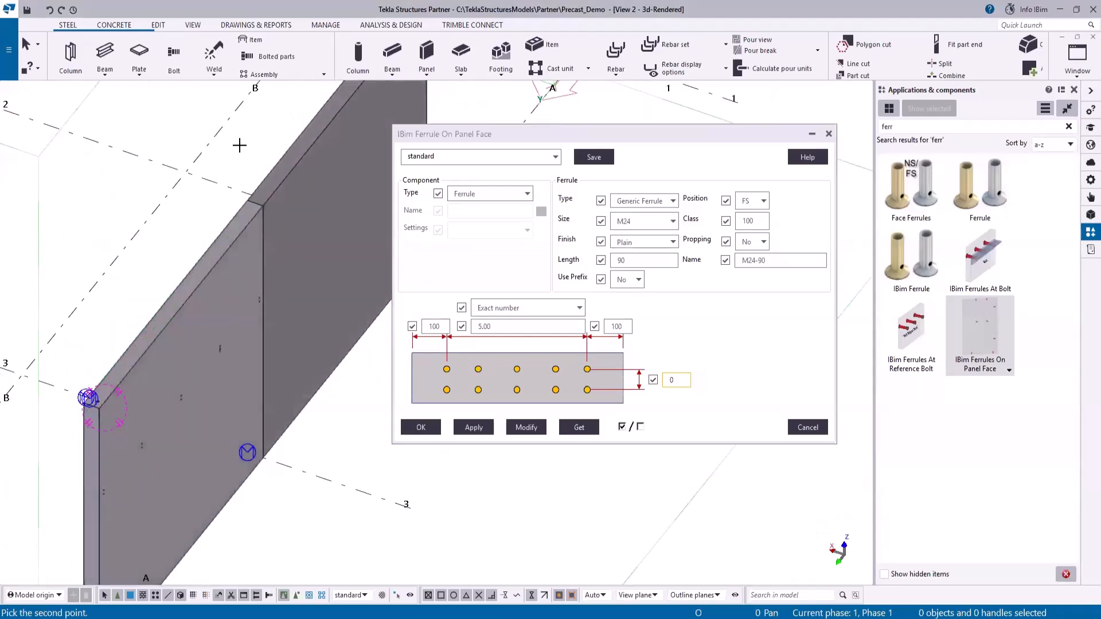
pyautogui.rightClick(239, 143)
pyautogui.click(258, 150)
# Select the newly placed edge ferrules and inspect them along the panel's top and bottom edges.
pyautogui.scroll(8, 258, 210)
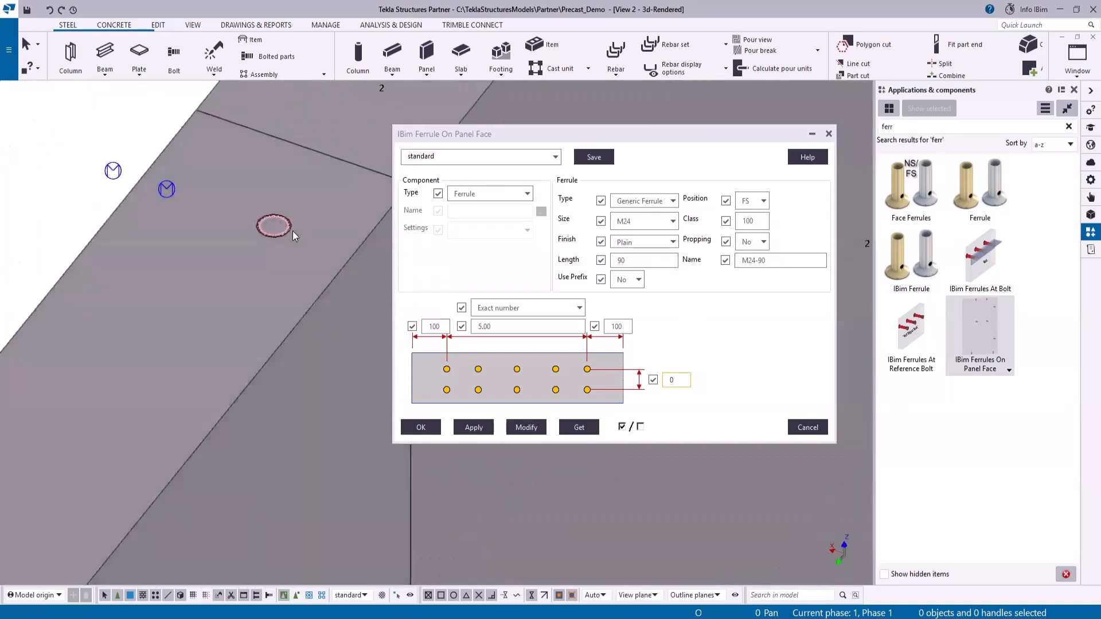
pyautogui.click(292, 231)
pyautogui.scroll(-8, 276, 172)
pyautogui.scroll(5, 189, 287)
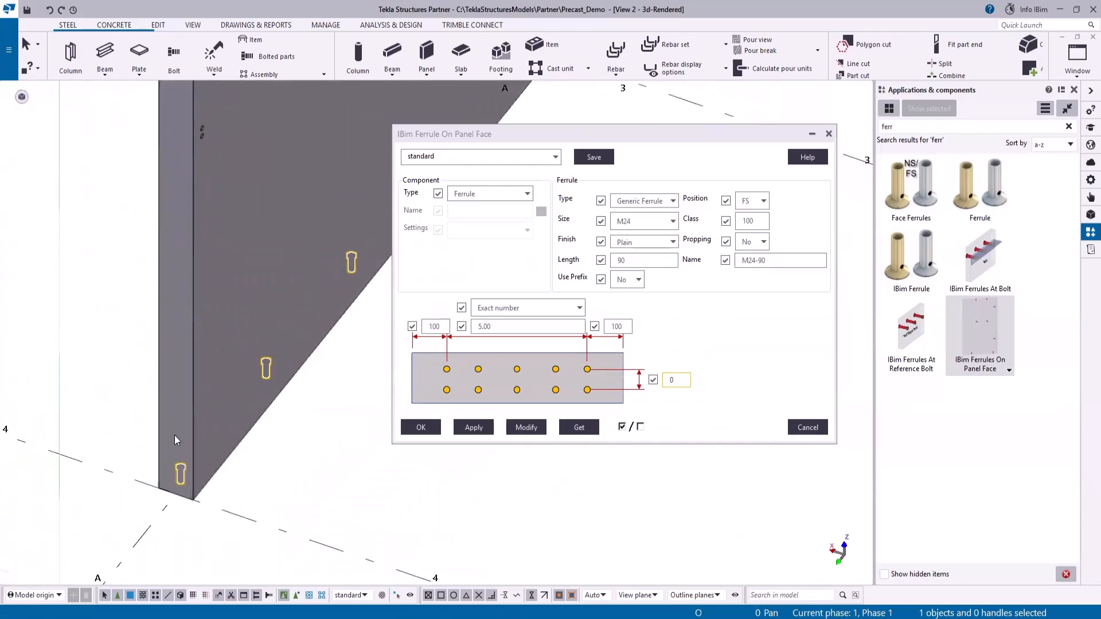
pyautogui.scroll(-6, 174, 435)
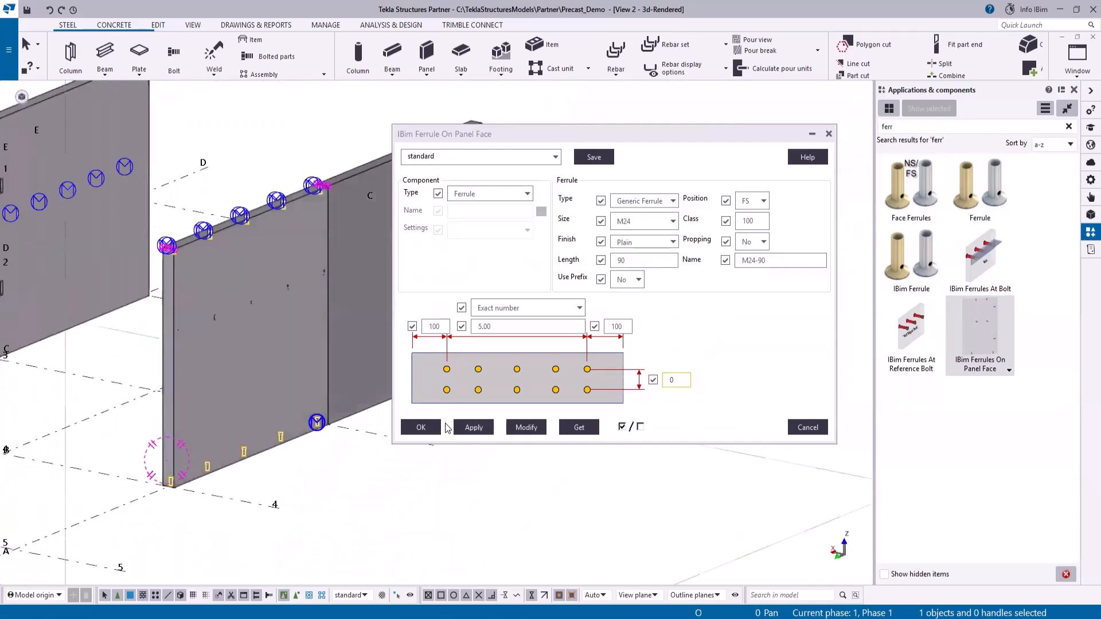
# Place a single row of ferrules on the panel's vertical end face, from its bottom edge up to the top edge.
pyautogui.click(421, 427)
pyautogui.click(987, 339)
pyautogui.scroll(3, 159, 485)
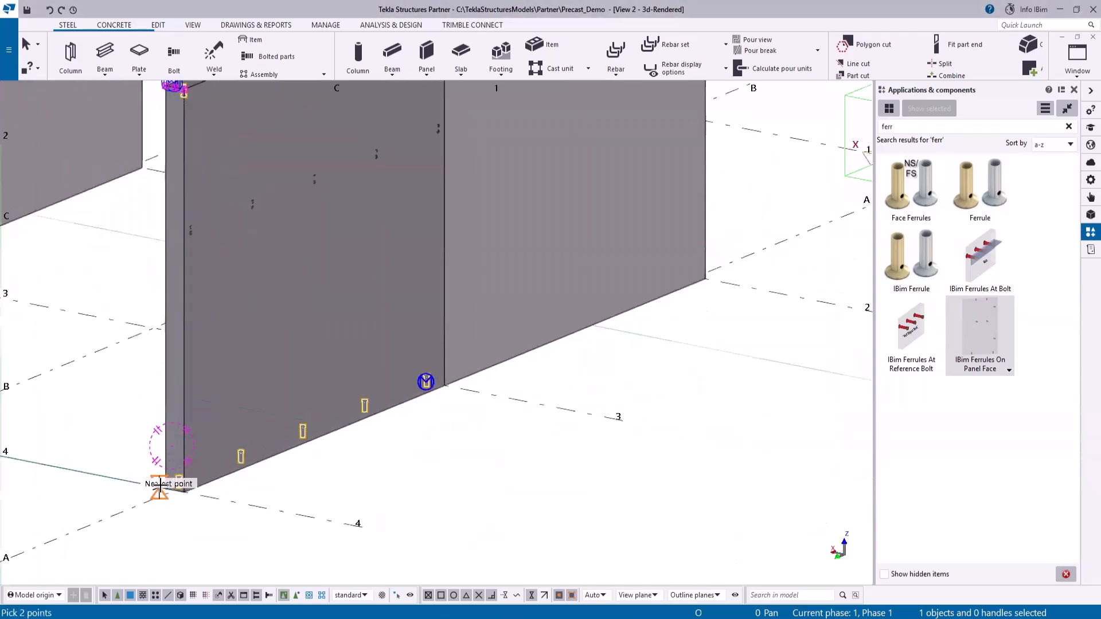
pyautogui.click(160, 484)
pyautogui.scroll(-5, 172, 493)
pyautogui.scroll(5, 162, 350)
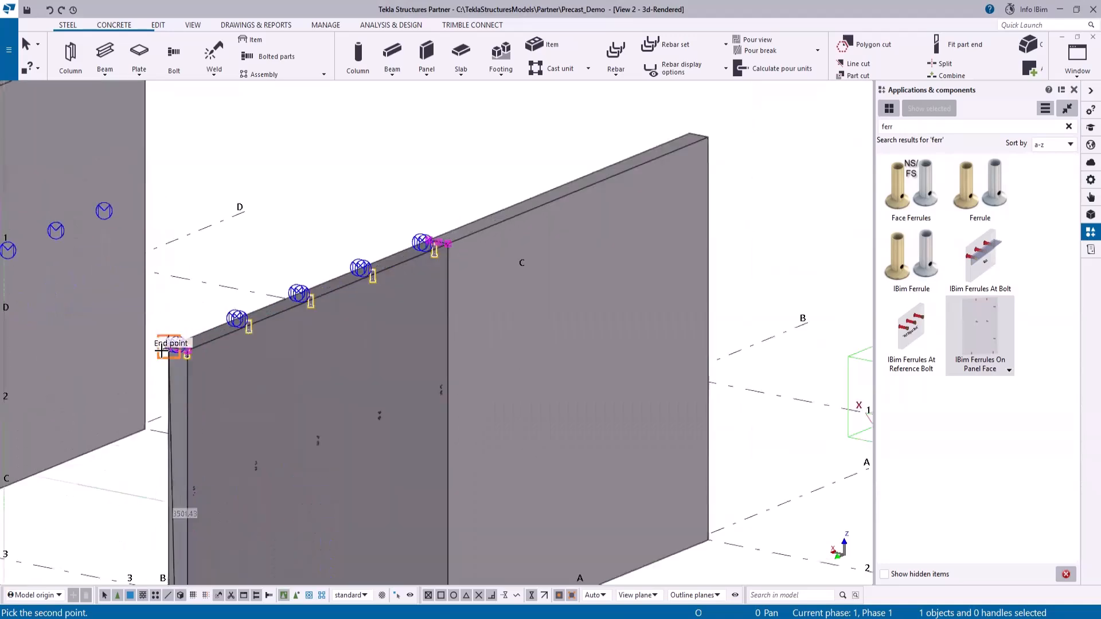
pyautogui.scroll(2, 161, 350)
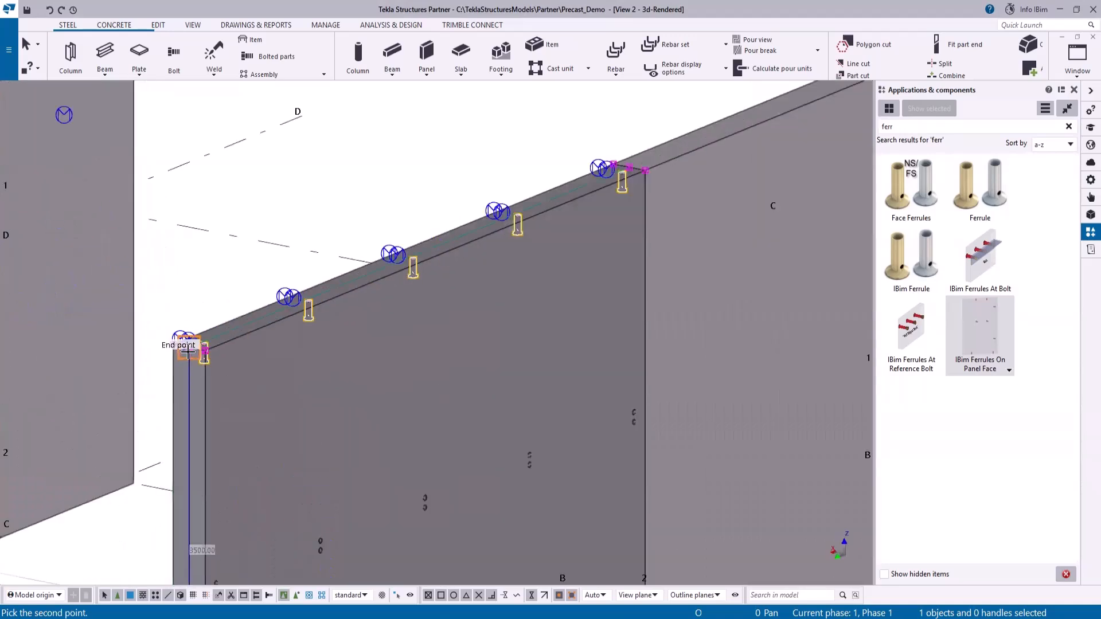
pyautogui.click(188, 352)
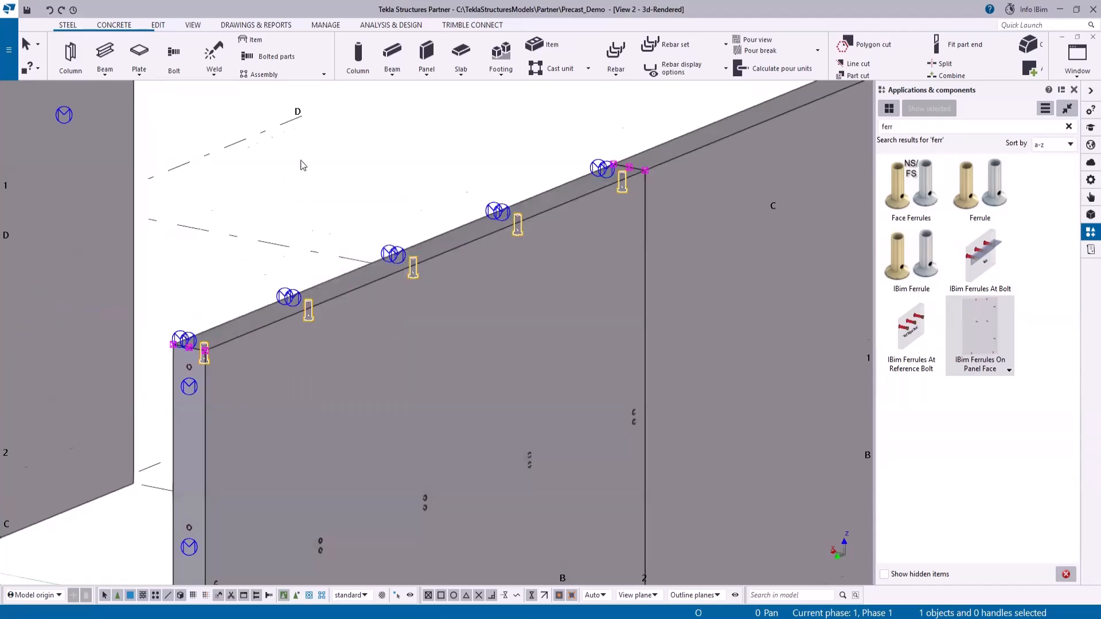
pyautogui.scroll(-3, 253, 386)
pyautogui.scroll(10, 252, 387)
pyautogui.scroll(-8, 245, 373)
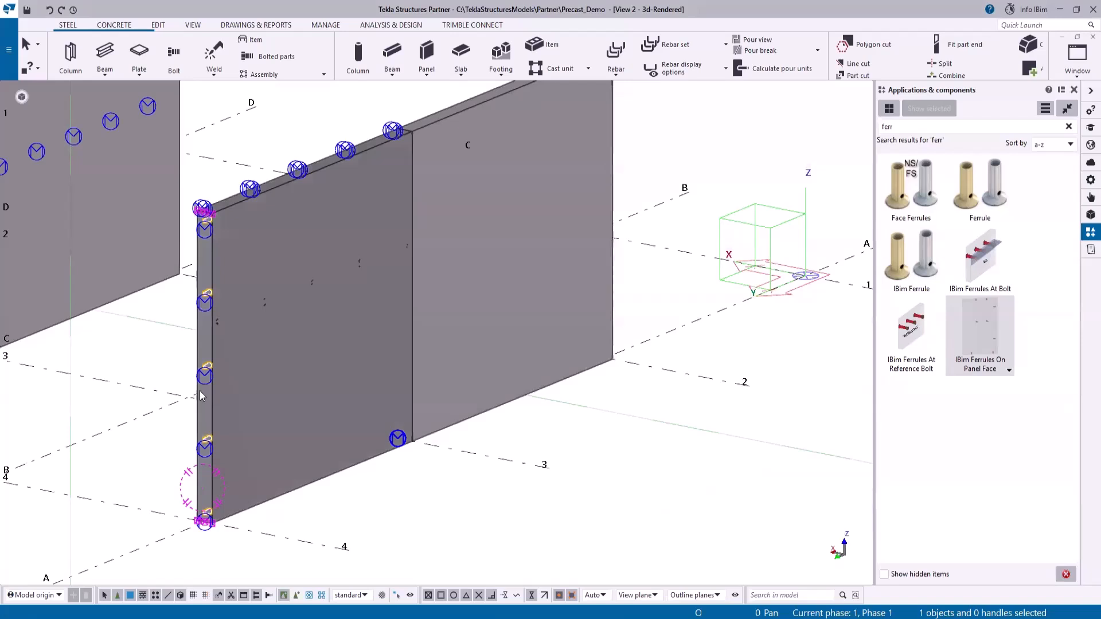
# Set the component type to Component, choose Cast In Plate as the component to place, and load its CP2F settings.
pyautogui.doubleClick(988, 333)
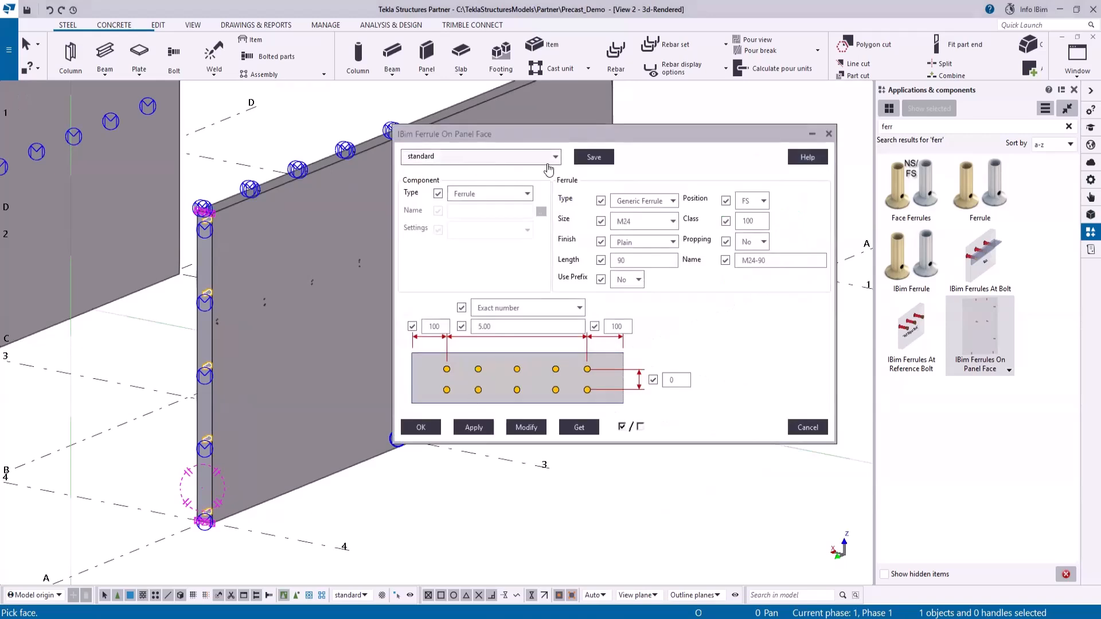
pyautogui.click(528, 195)
pyautogui.click(516, 220)
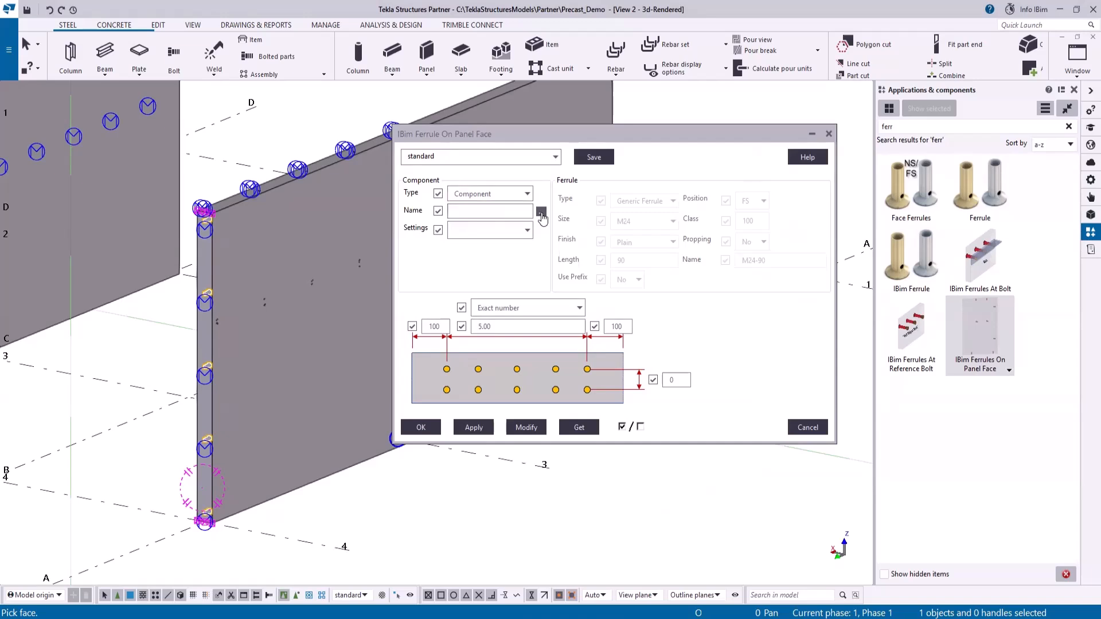
pyautogui.click(541, 212)
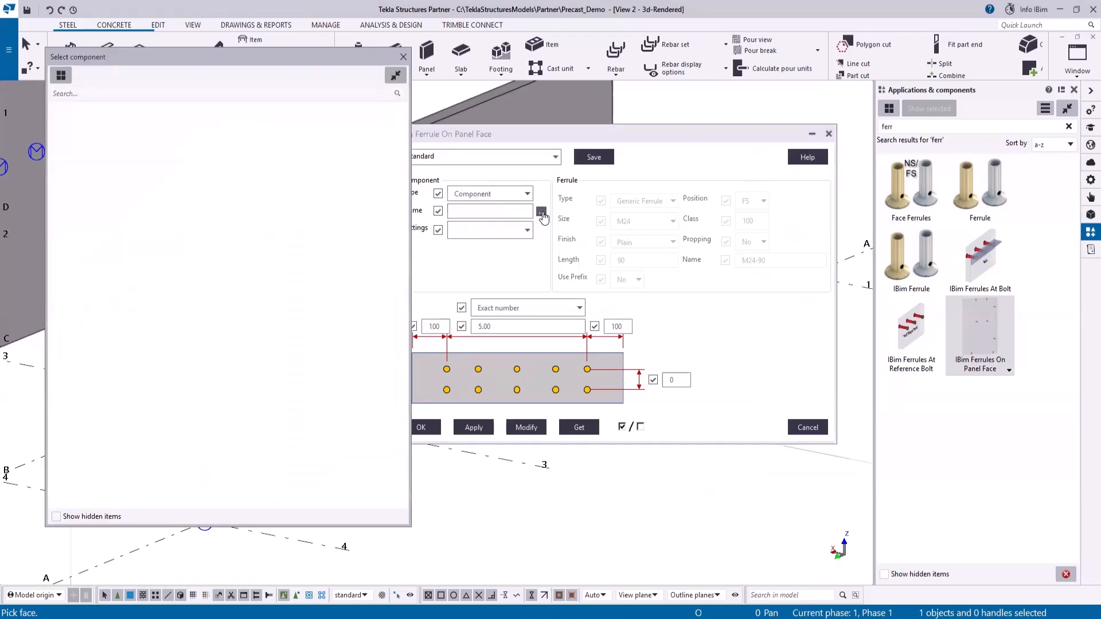
pyautogui.click(84, 94)
pyautogui.write('c')
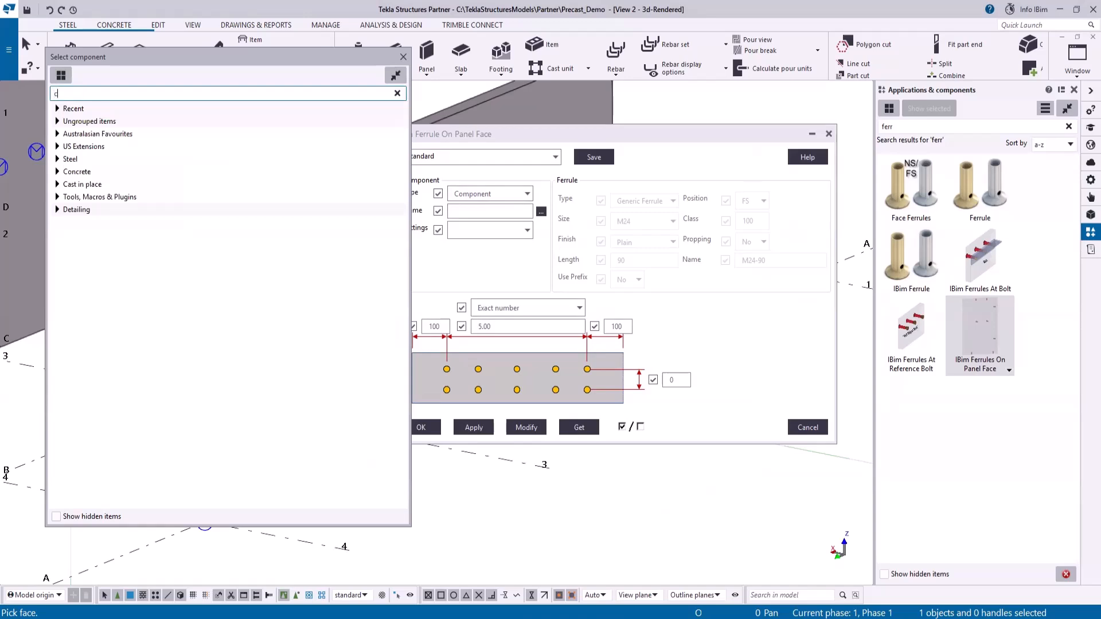
pyautogui.write('as')
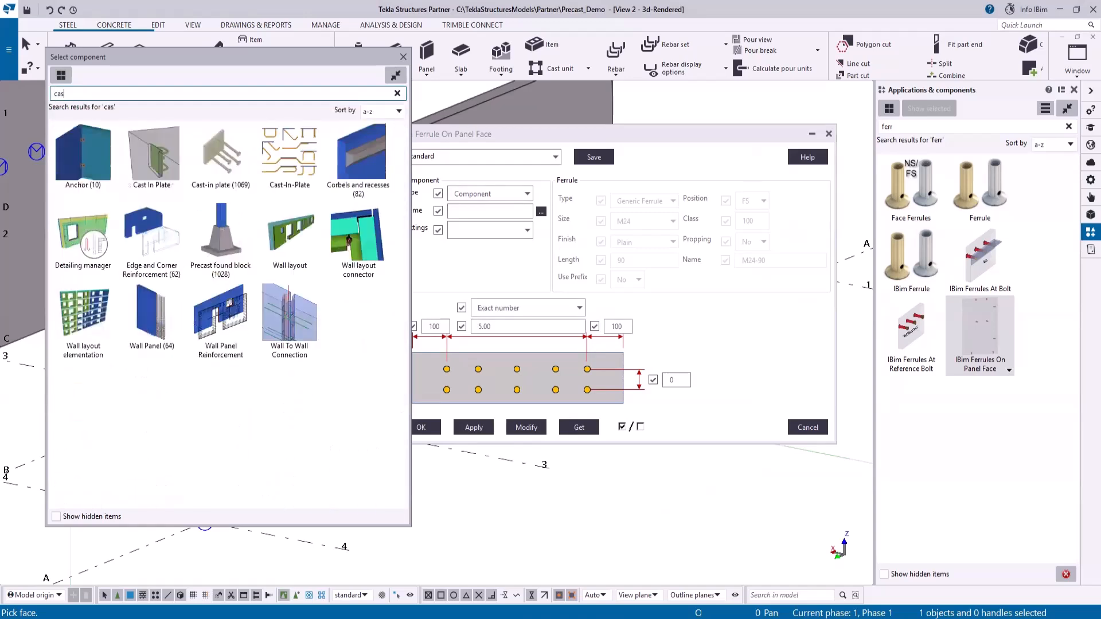
pyautogui.doubleClick(153, 163)
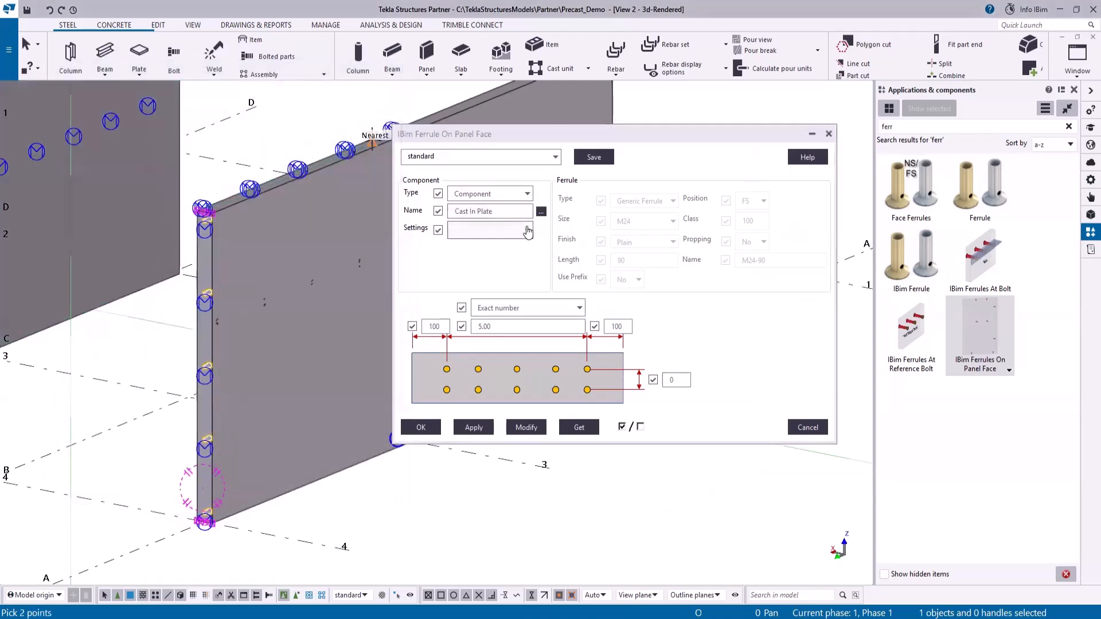
pyautogui.click(527, 231)
pyautogui.click(468, 257)
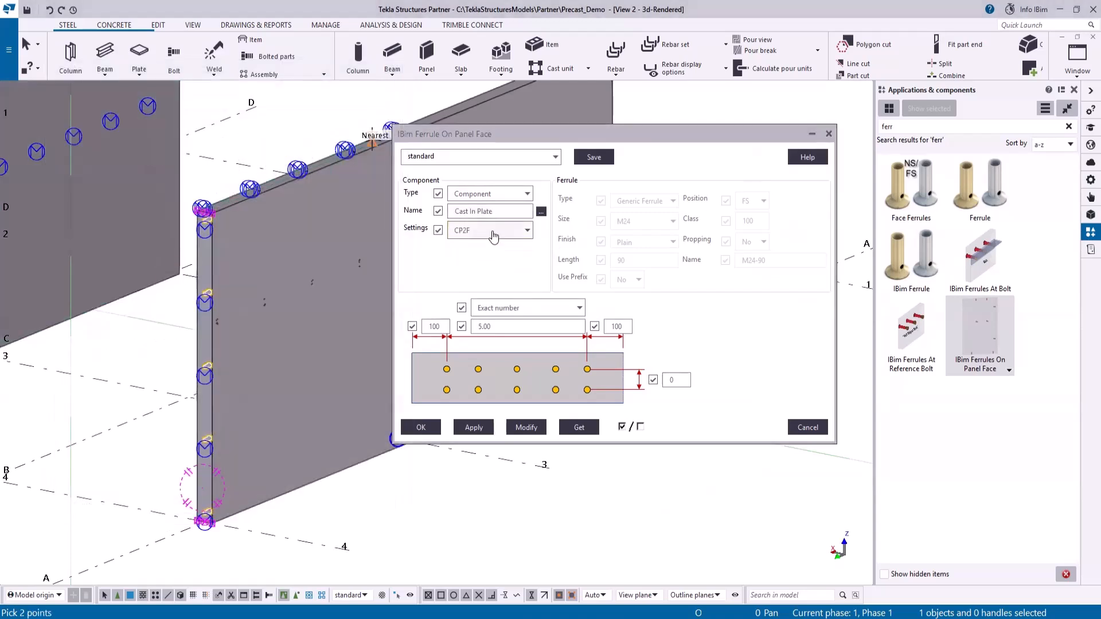
# Set the spacing method to Target spacing with a value of 1000, and apply the settings.
pyautogui.click(578, 309)
pyautogui.click(507, 336)
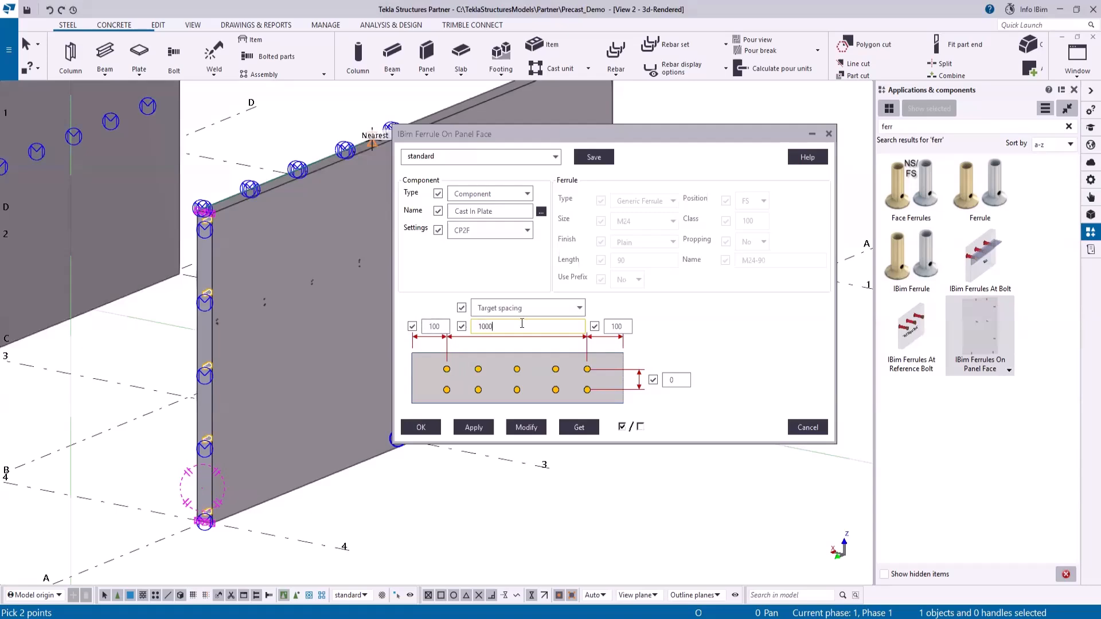
pyautogui.click(473, 427)
# Place a row of cast-in plates across the panel face, from its vertical end edge at mid-height to the opposite vertical edge.
pyautogui.moveTo(512, 136); pyautogui.dragTo(497, 191)
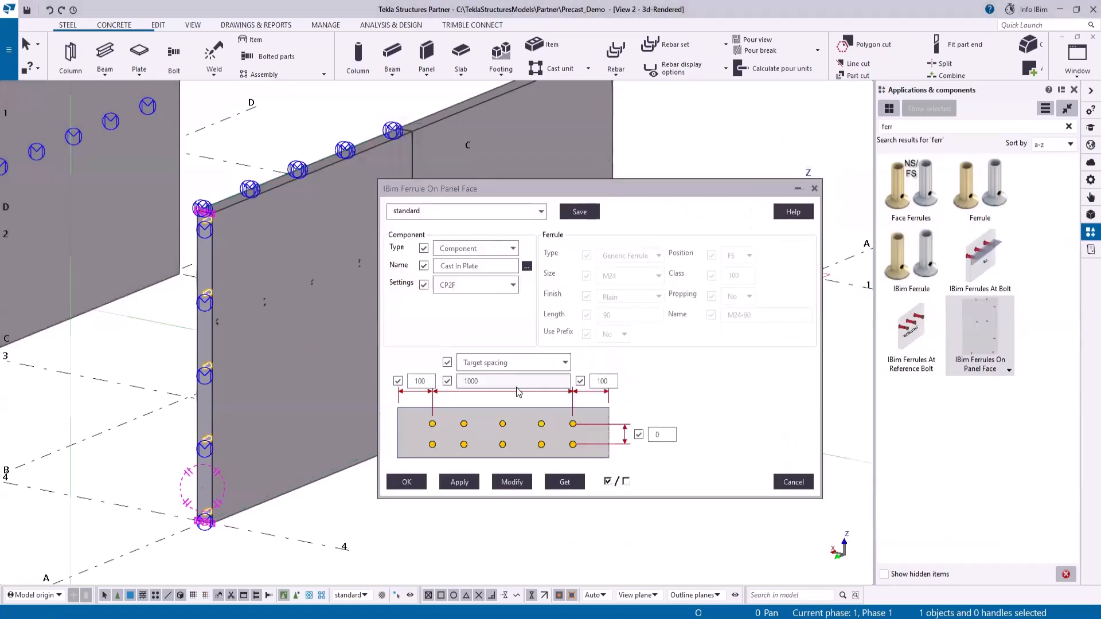
pyautogui.click(269, 265)
pyautogui.moveTo(460, 186); pyautogui.dragTo(662, 189)
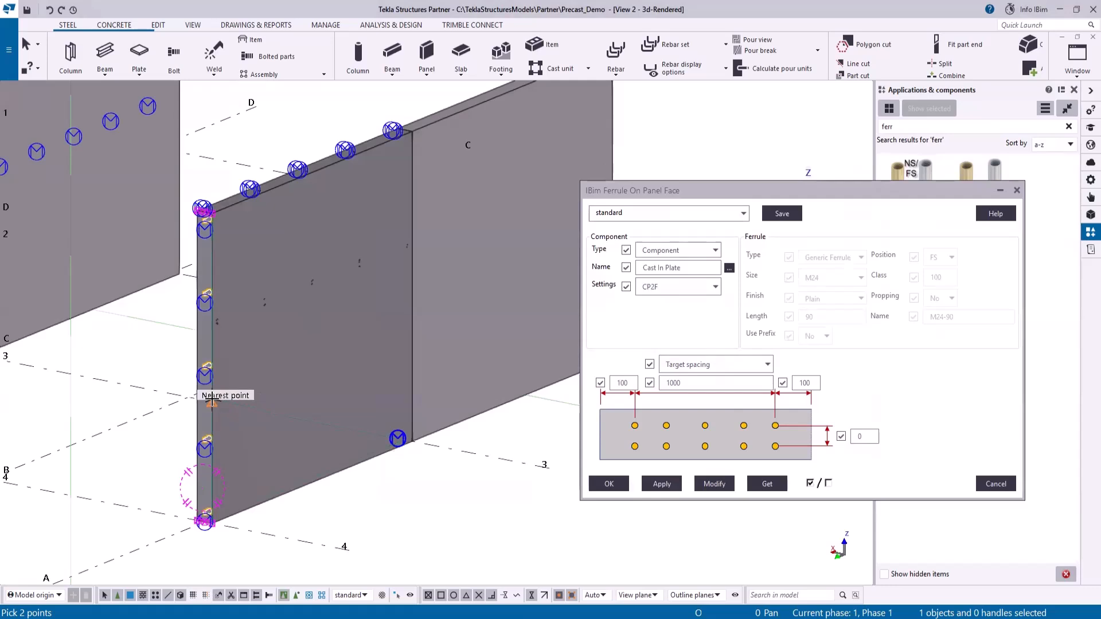
pyautogui.click(213, 401)
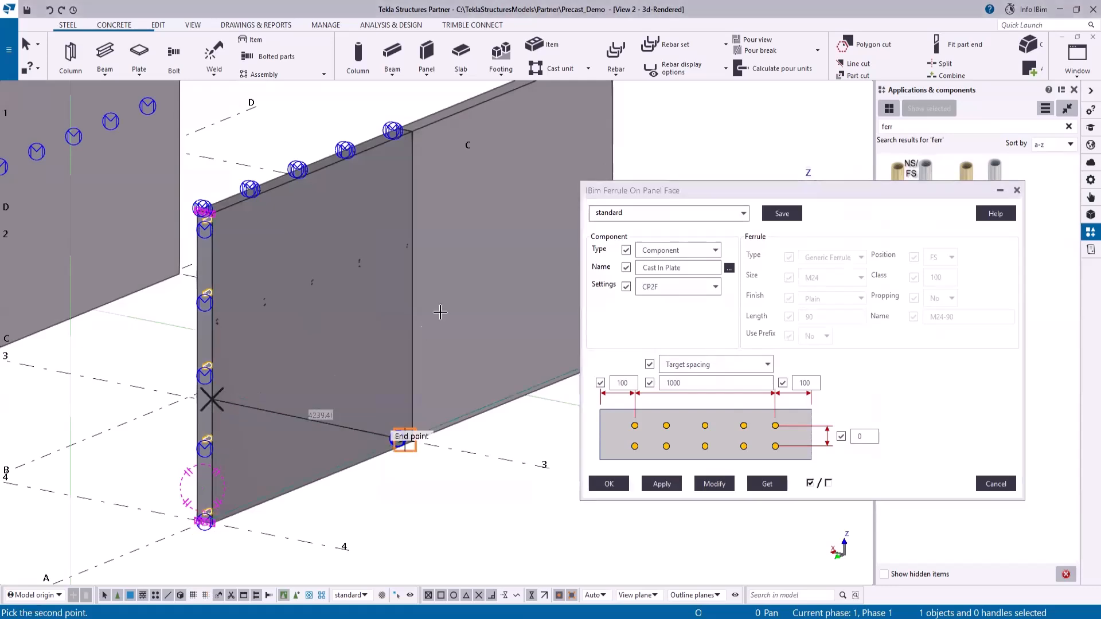
pyautogui.click(411, 313)
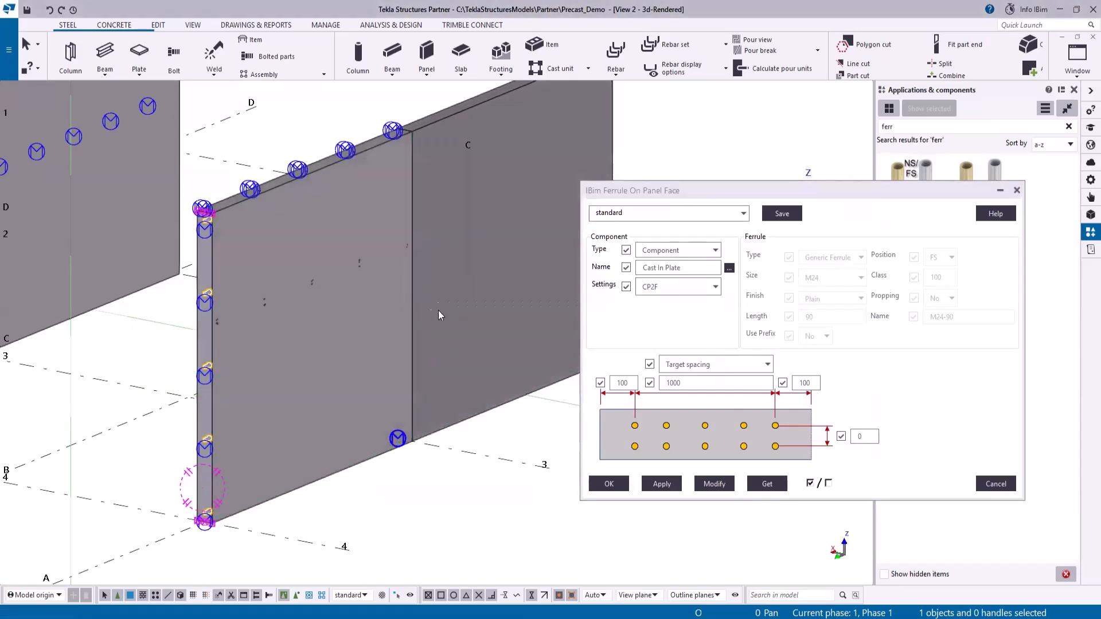
pyautogui.rightClick(243, 133)
pyautogui.click(265, 138)
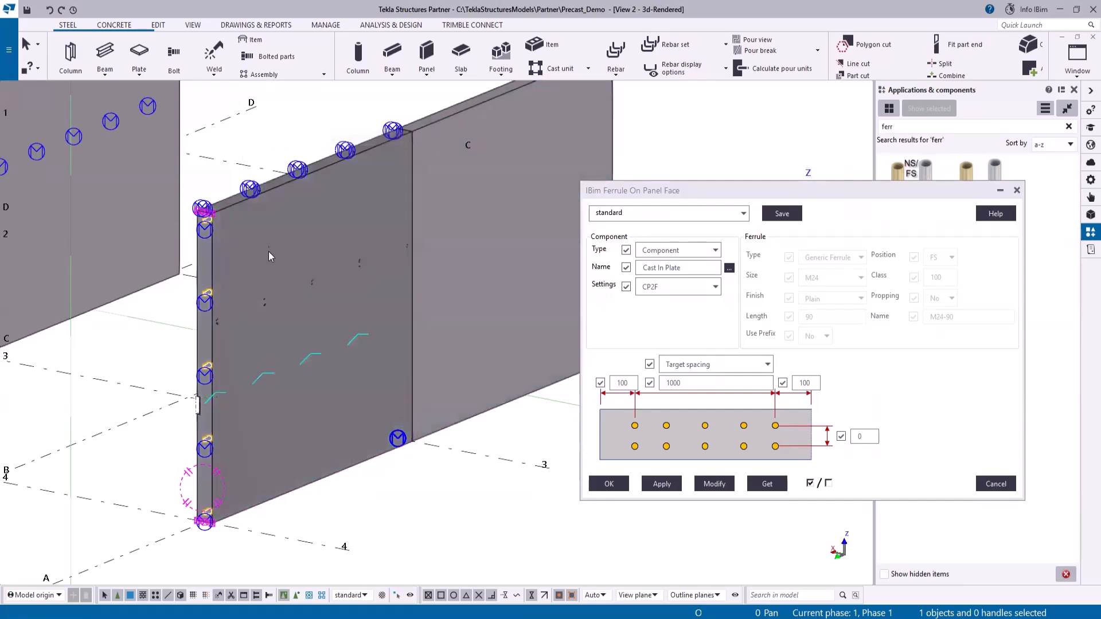
# Select the newly placed row of cast-in plates and inspect their positions across the panel face.
pyautogui.scroll(-2, 266, 246)
pyautogui.keyDown('ctrl'); pyautogui.moveTo(237, 299); pyautogui.dragTo(380, 305, button='middle'); pyautogui.keyUp('ctrl')
pyautogui.scroll(5, 231, 344)
pyautogui.scroll(2, 231, 347)
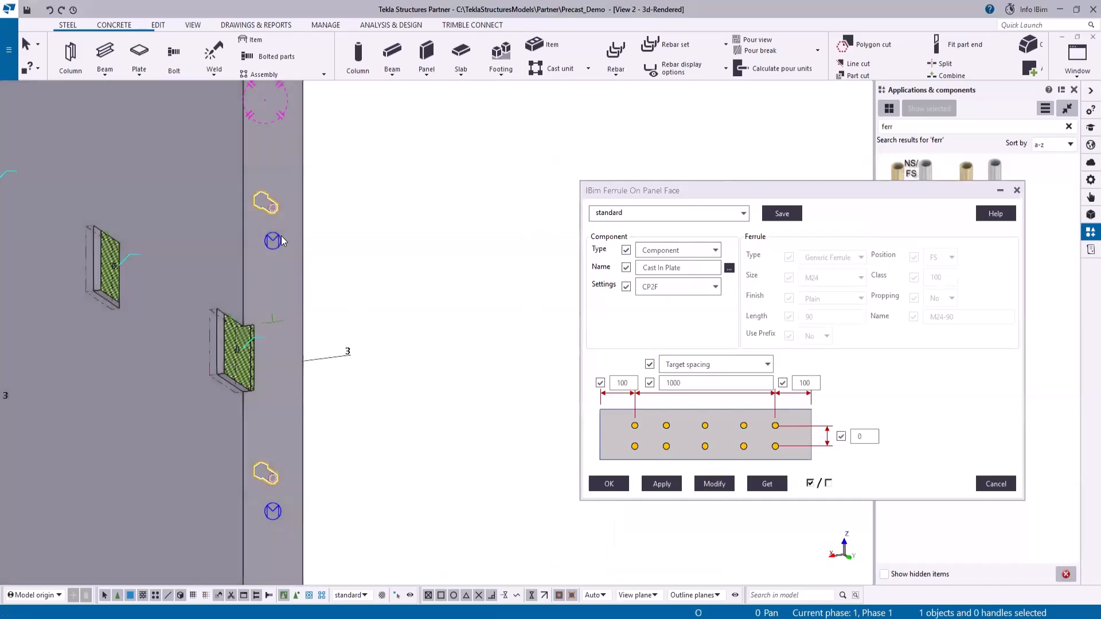
pyautogui.click(233, 359)
pyautogui.scroll(-3, 438, 305)
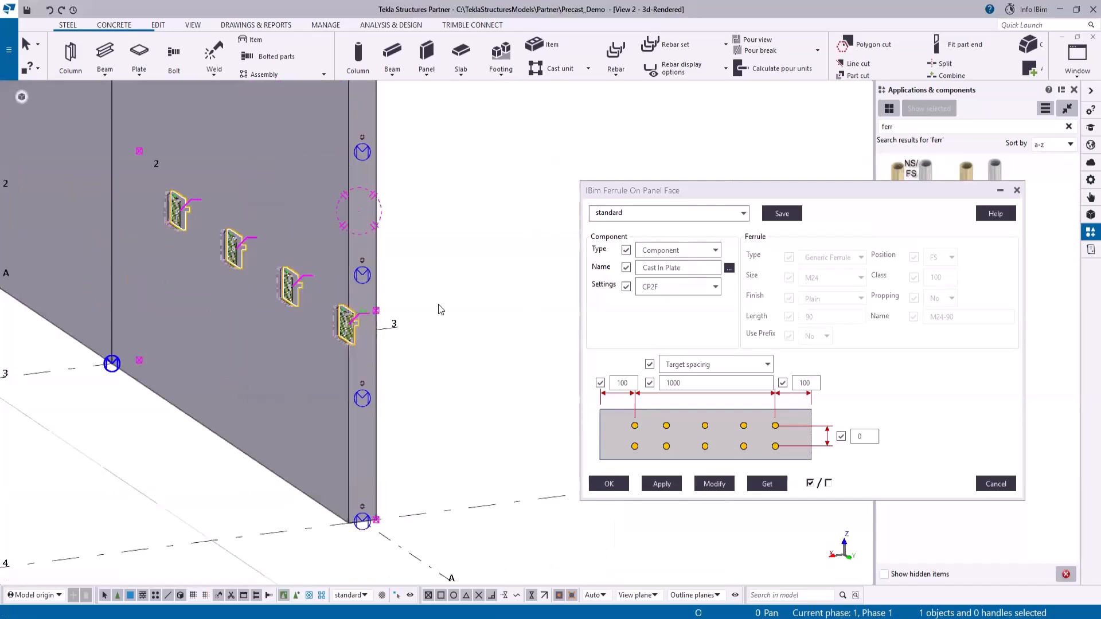
pyautogui.scroll(1, 337, 337)
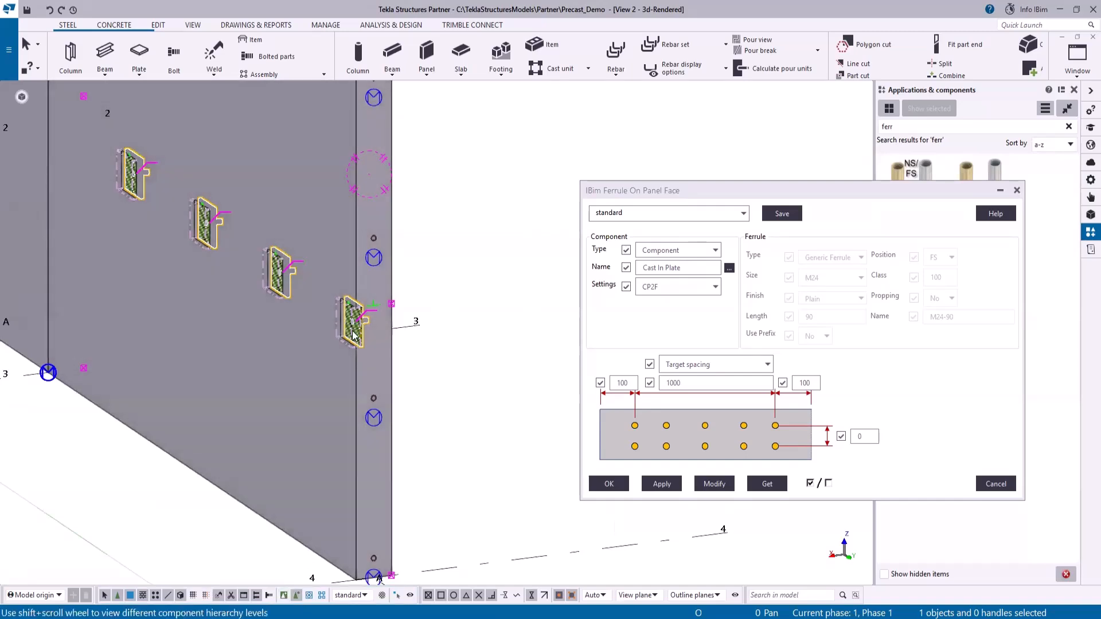
# Open the Cast In Plate properties of the plate nearest the panel's end edge, review them, and close them without changes.
pyautogui.click(353, 335)
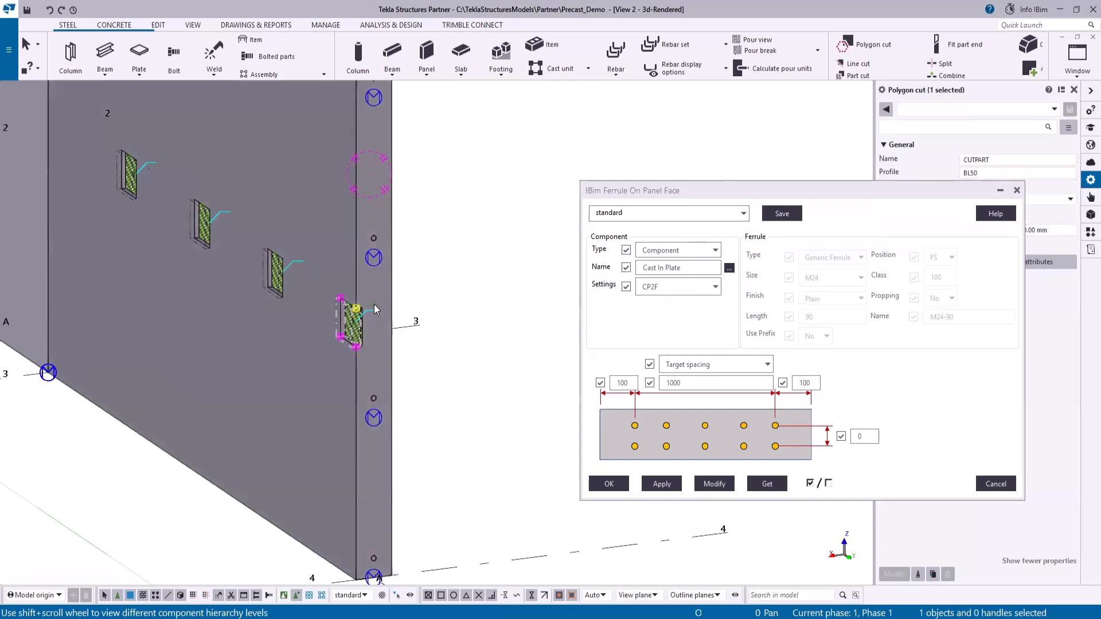
pyautogui.doubleClick(374, 304)
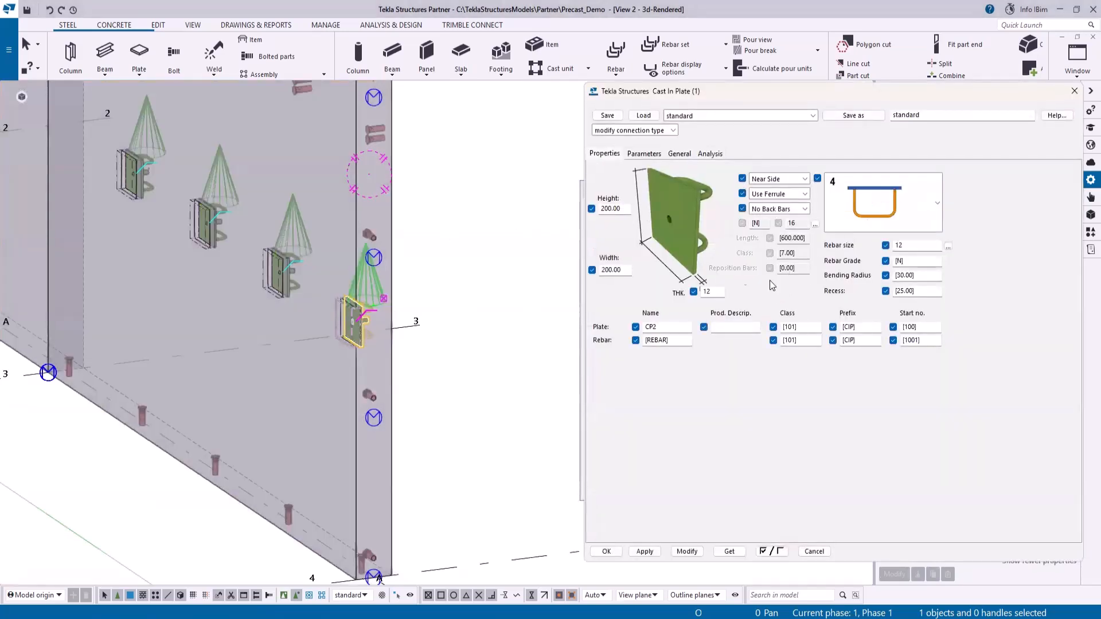
pyautogui.click(1071, 93)
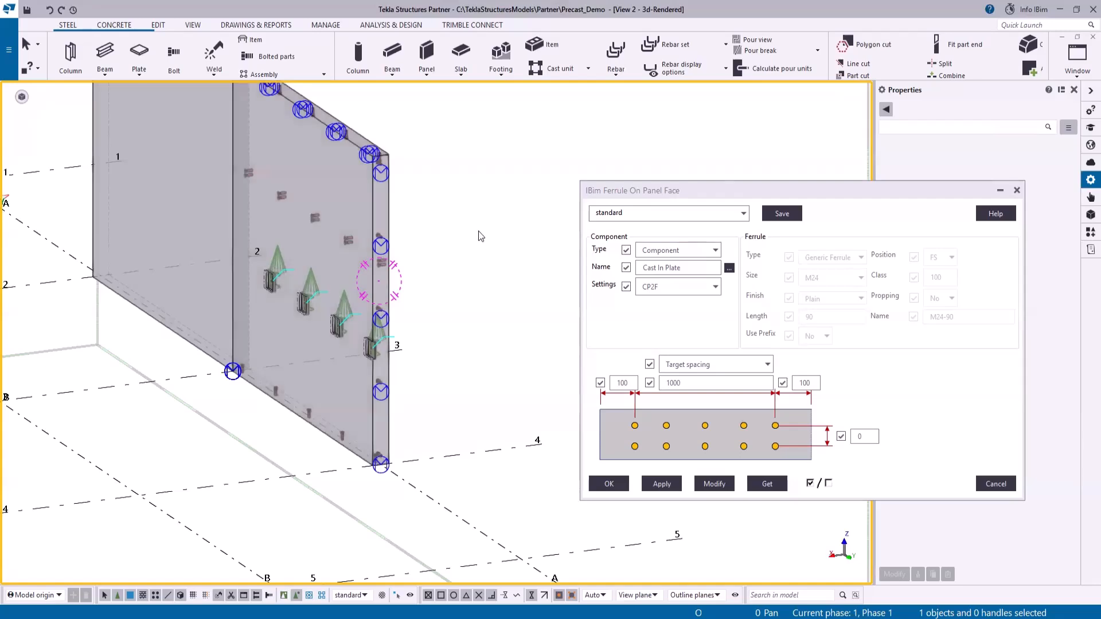
# Close the IBim Ferrule On Panel Face settings and review the finished panel among its neighbouring panels.
pyautogui.scroll(-4, 342, 387)
pyautogui.keyDown('ctrl'); pyautogui.moveTo(346, 386); pyautogui.dragTo(247, 383, button='middle'); pyautogui.keyUp('ctrl')
pyautogui.click(1016, 191)
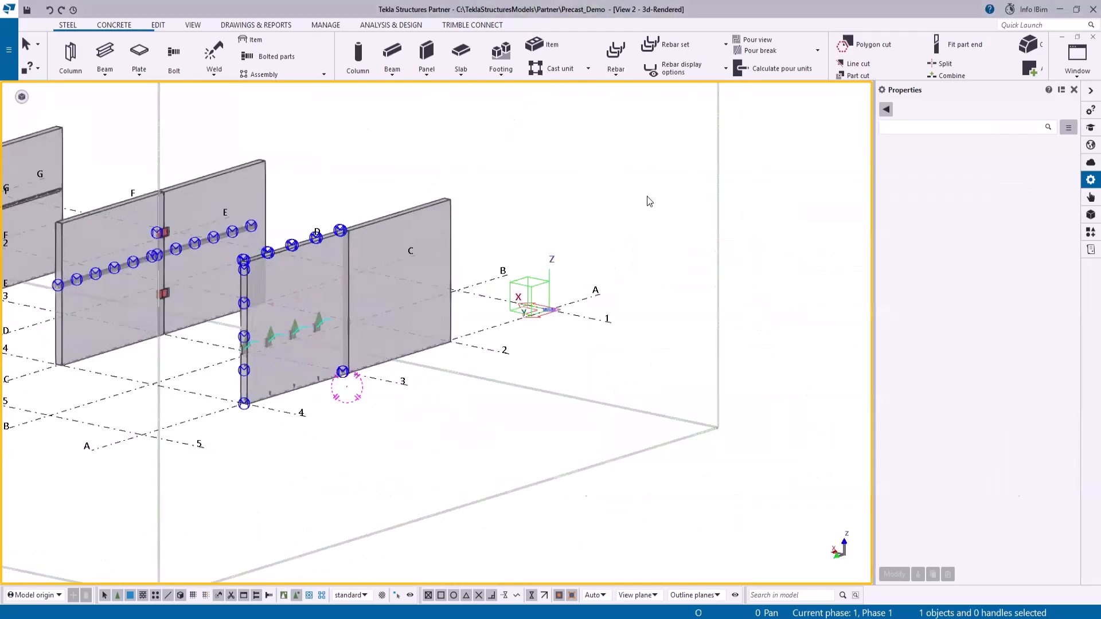